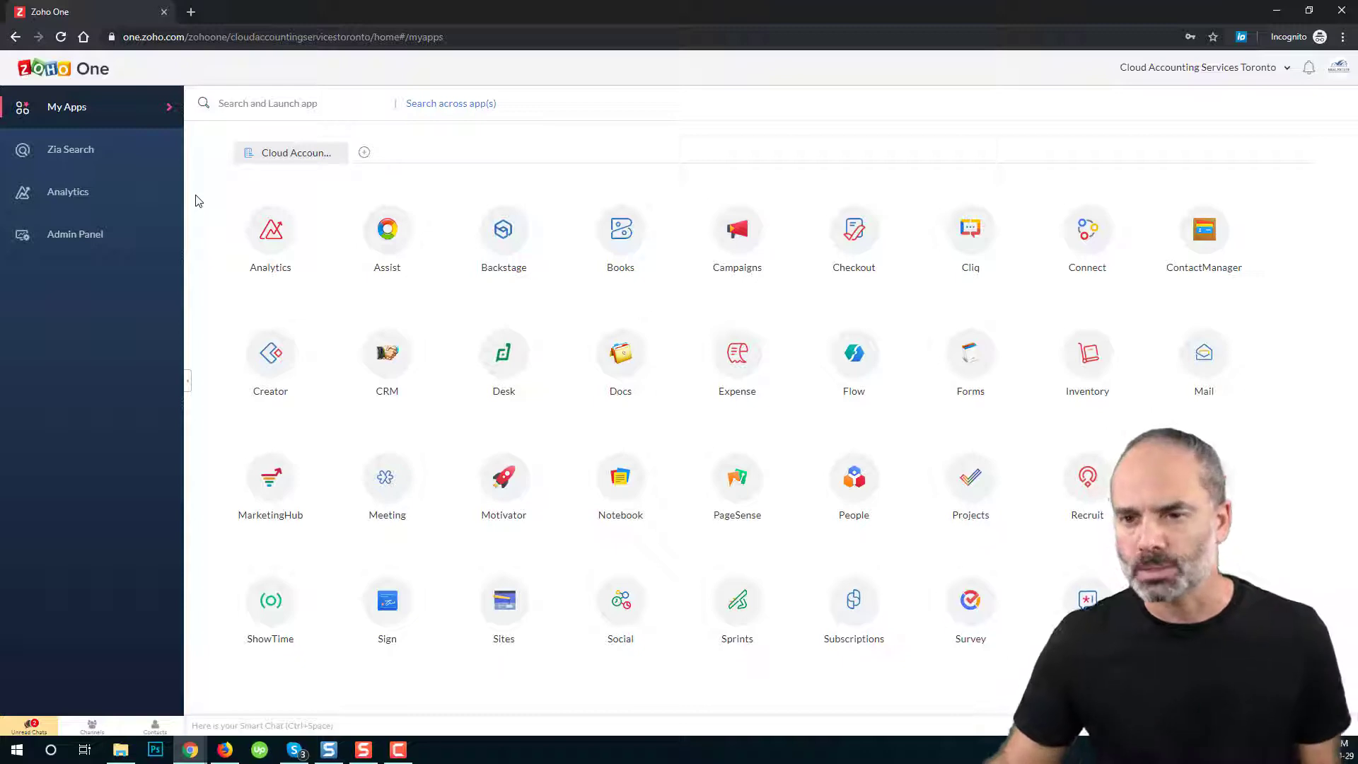
Open Zoho Forms and create a blank form named "Investment Form".
left_click(966, 357)
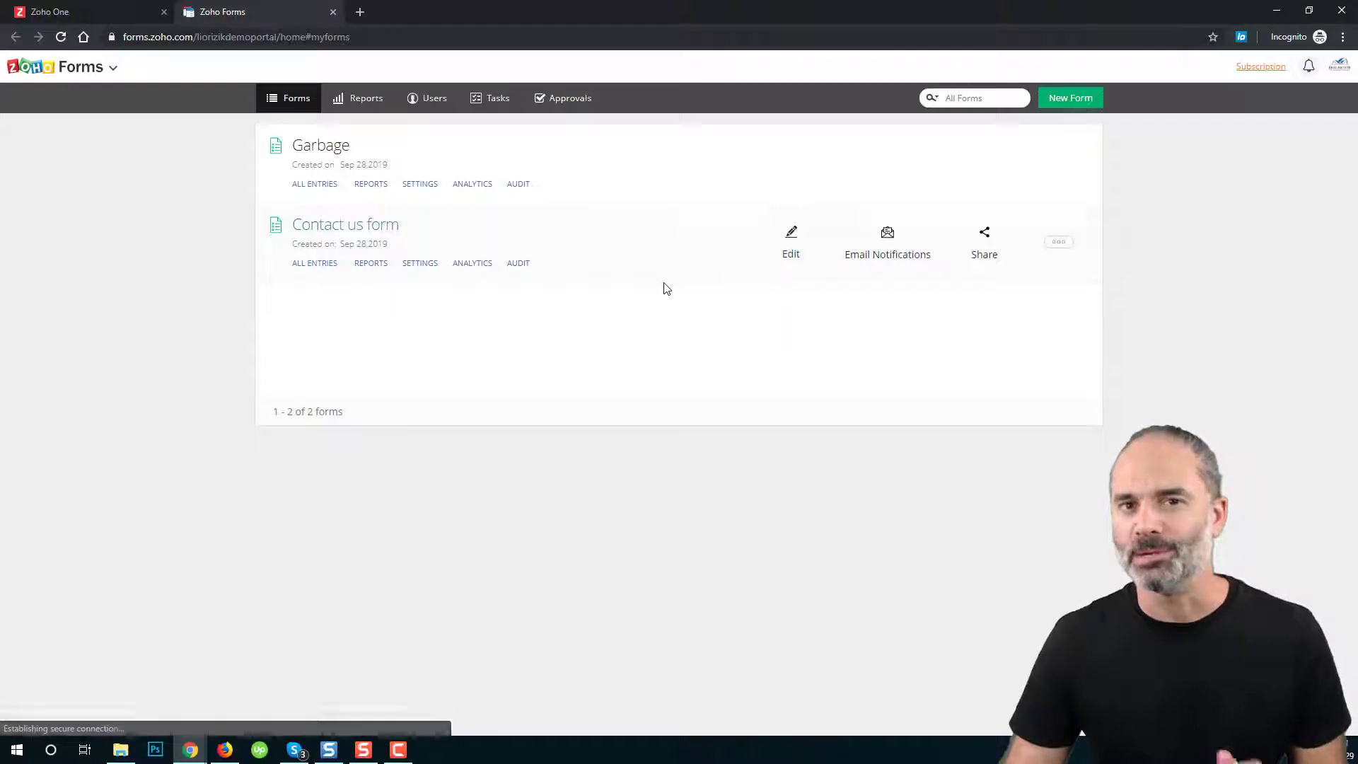
left_click(1078, 100)
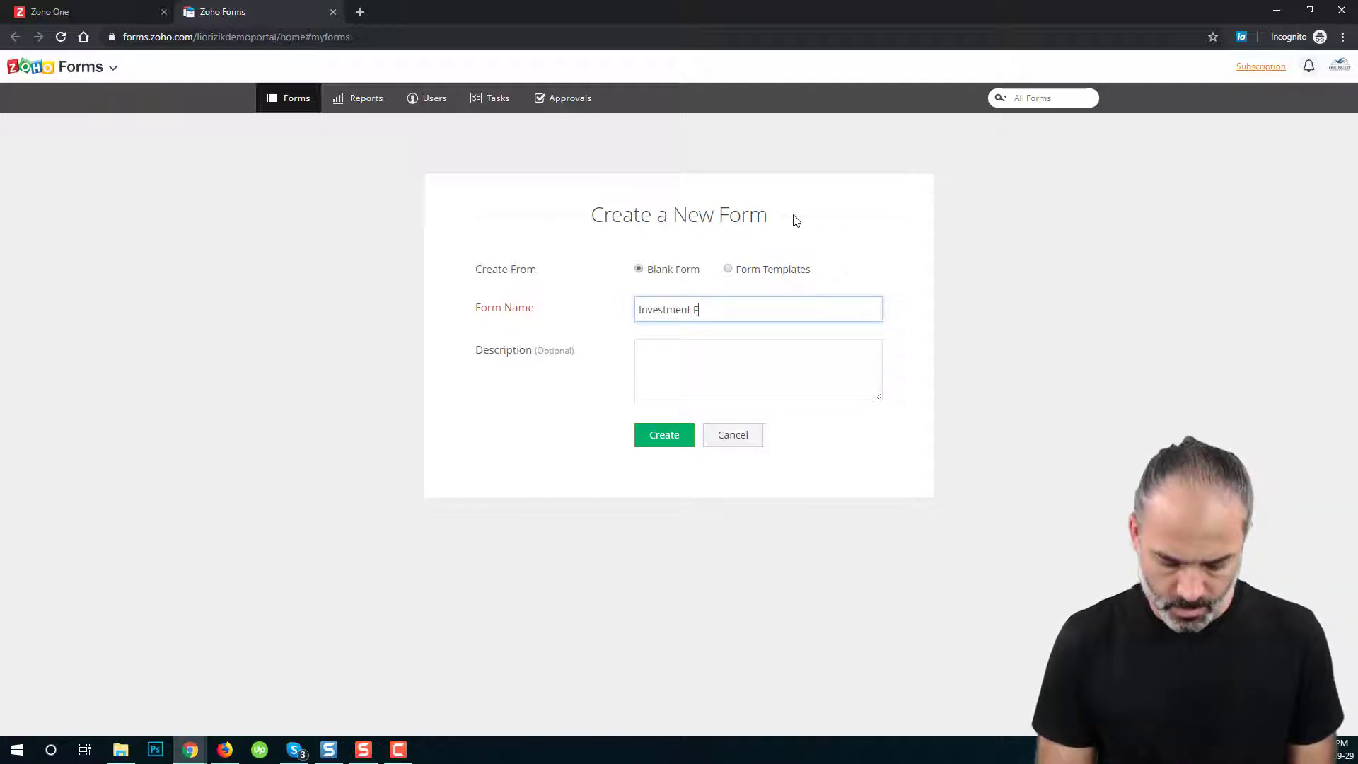
left_click(669, 435)
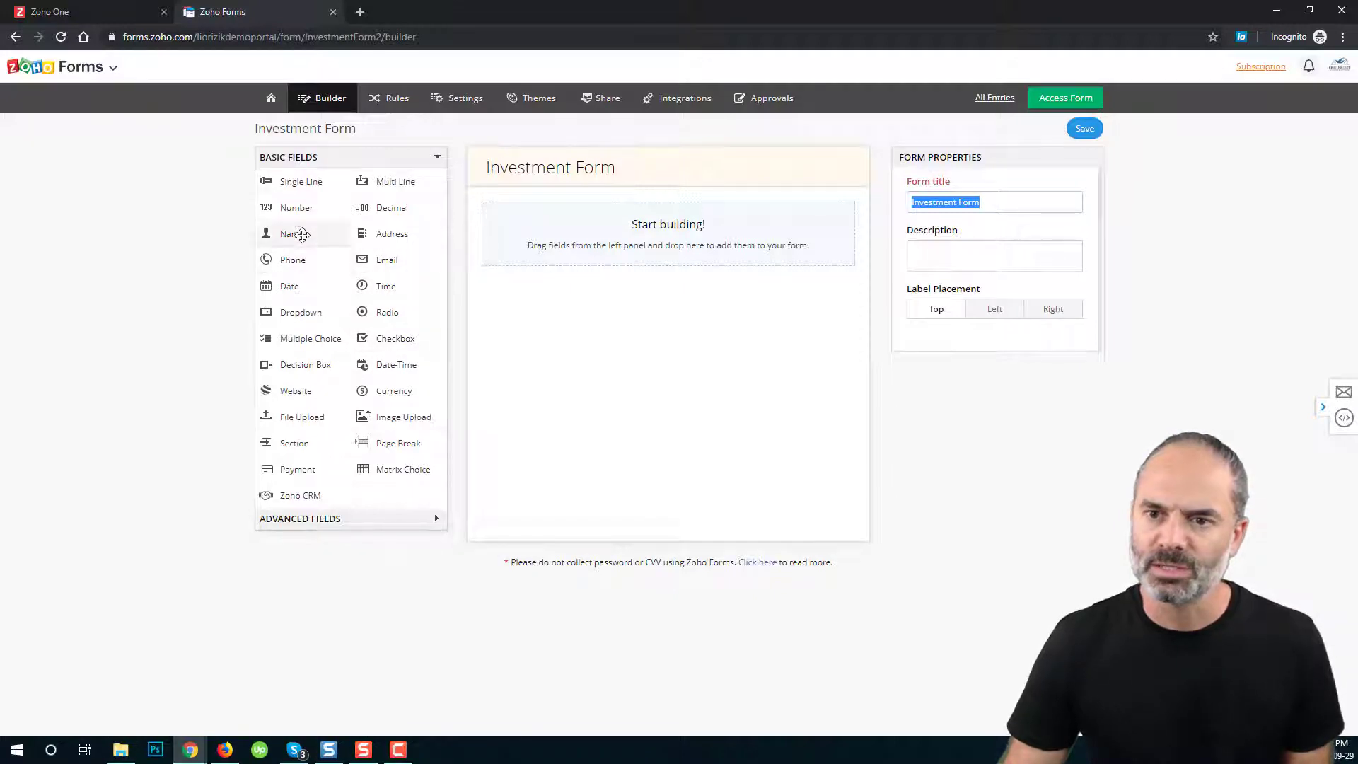
Add Name, Address, Phone and Email fields to the empty form, in that order.
left_click_drag(297, 234, 646, 248)
left_click_drag(399, 242, 603, 319)
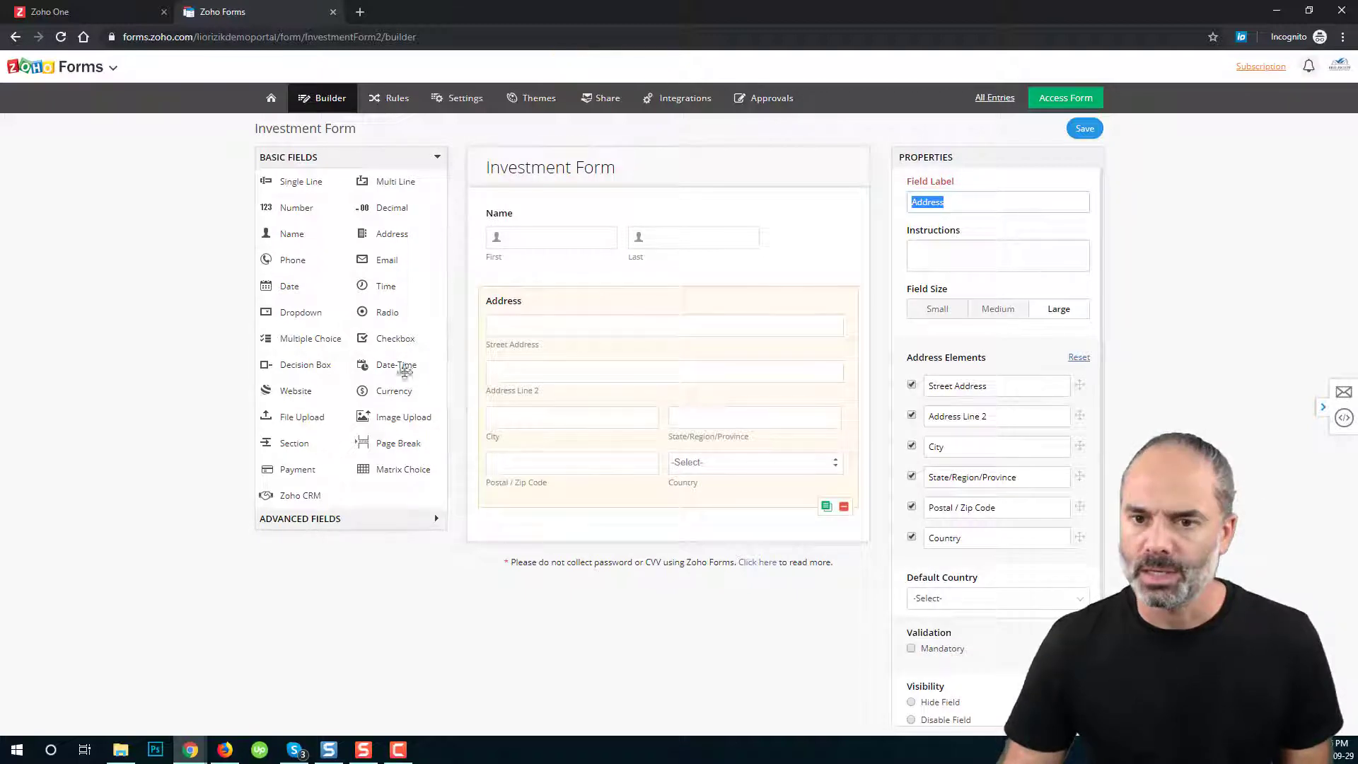
left_click_drag(293, 261, 609, 533)
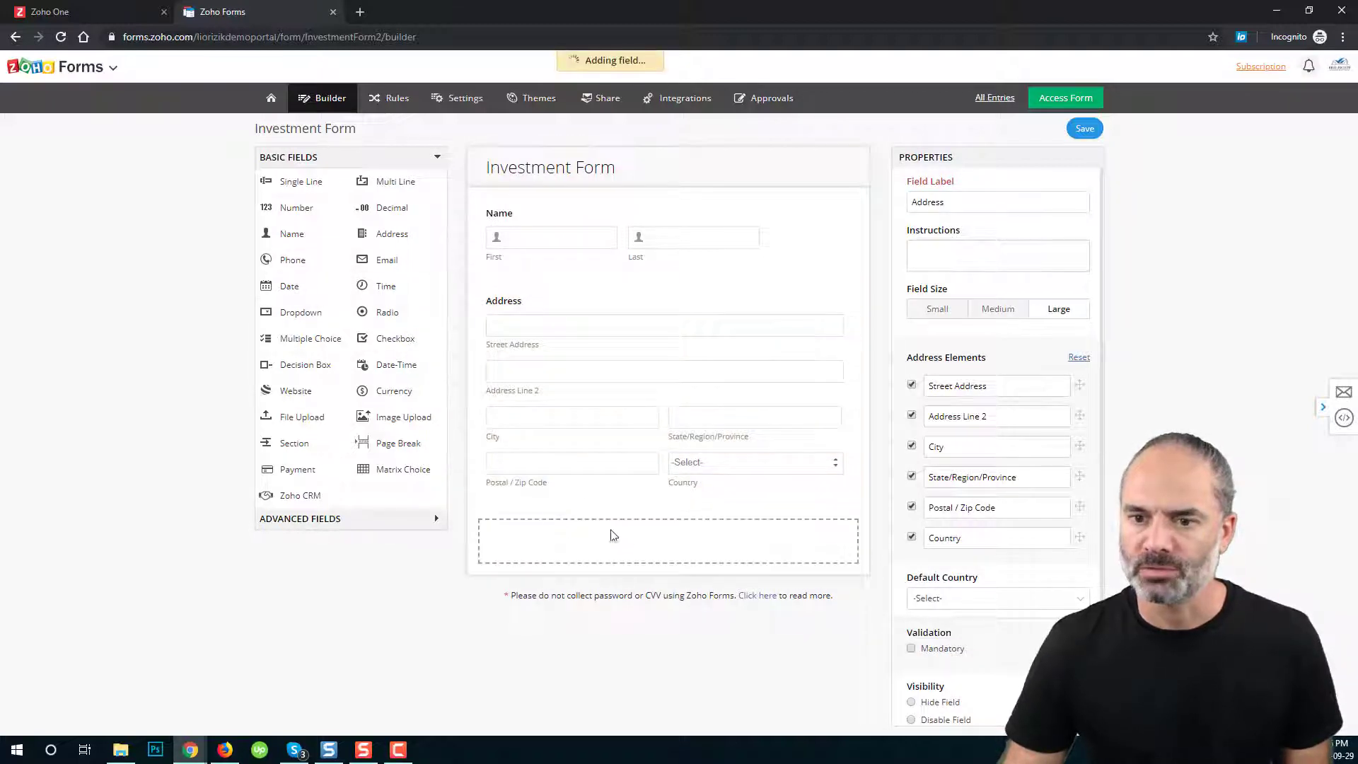
left_click_drag(397, 257, 573, 622)
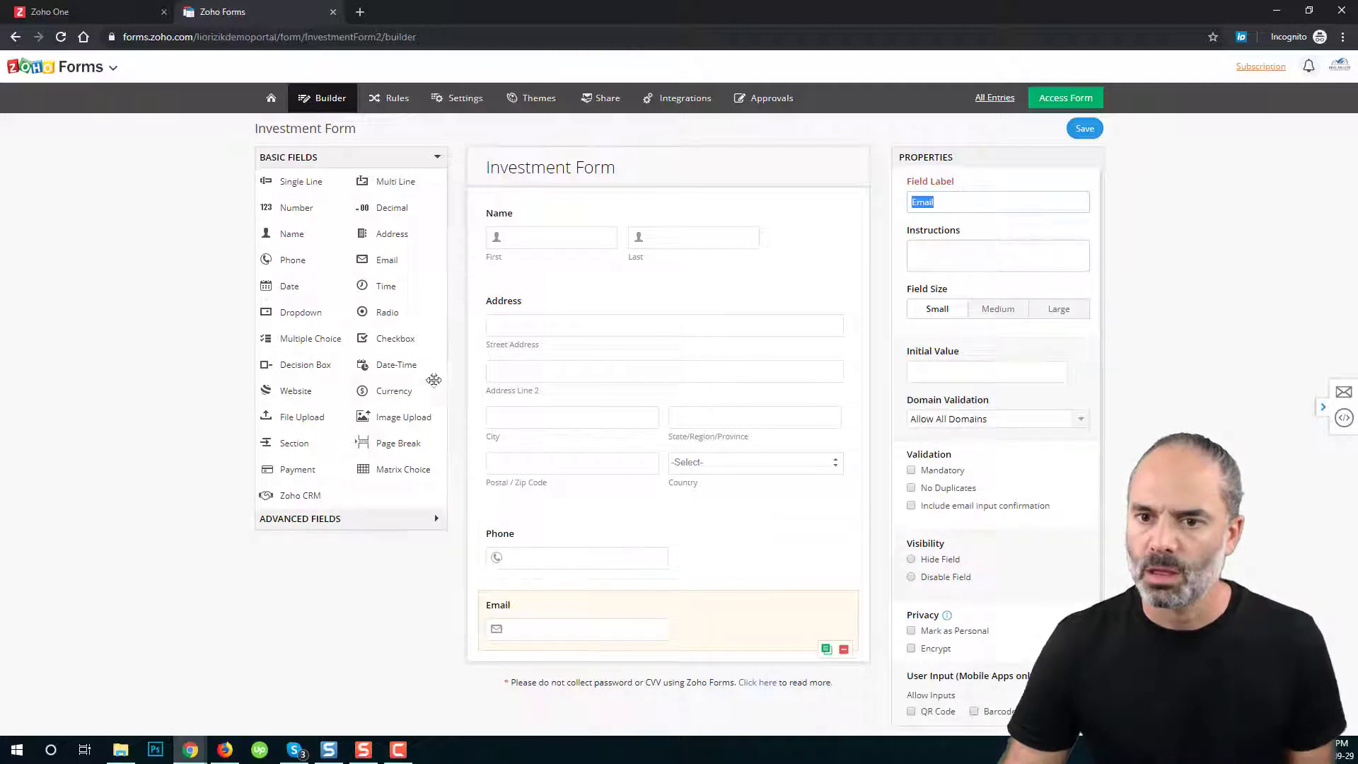
Add a page break after the Email field and place a section titled "Investments" on the second page.
left_click_drag(409, 446, 625, 685)
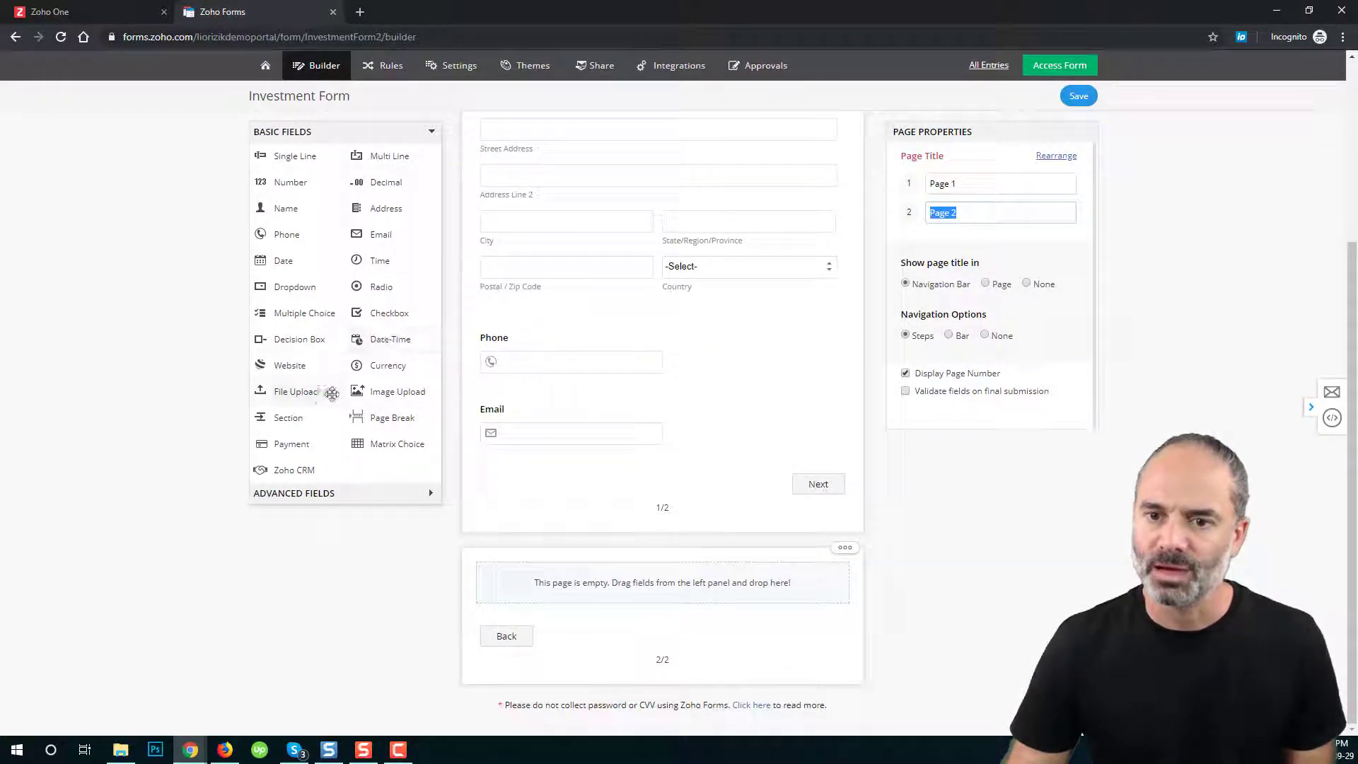
left_click_drag(297, 419, 563, 599)
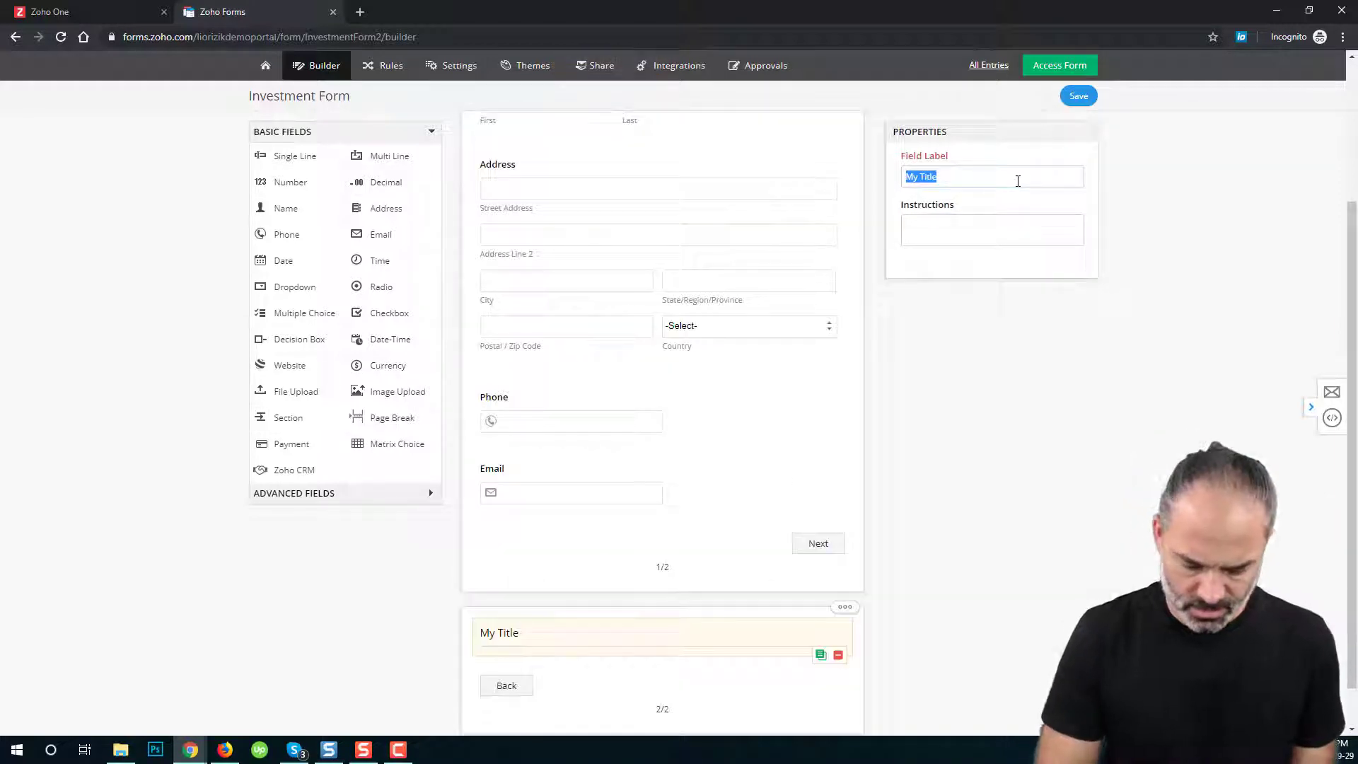
type("Investments")
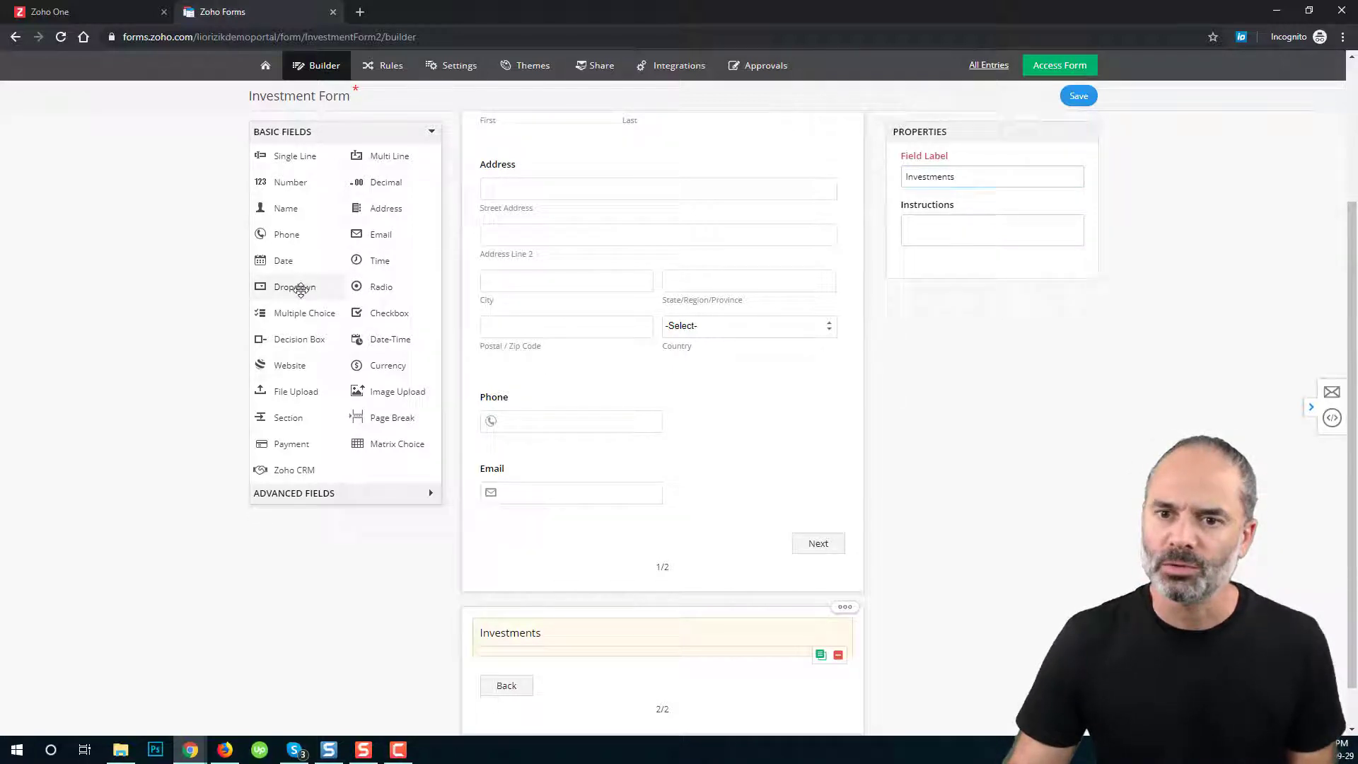
Add a dropdown field labelled "Investment Type" beneath the Investments section heading.
left_click_drag(300, 289, 588, 685)
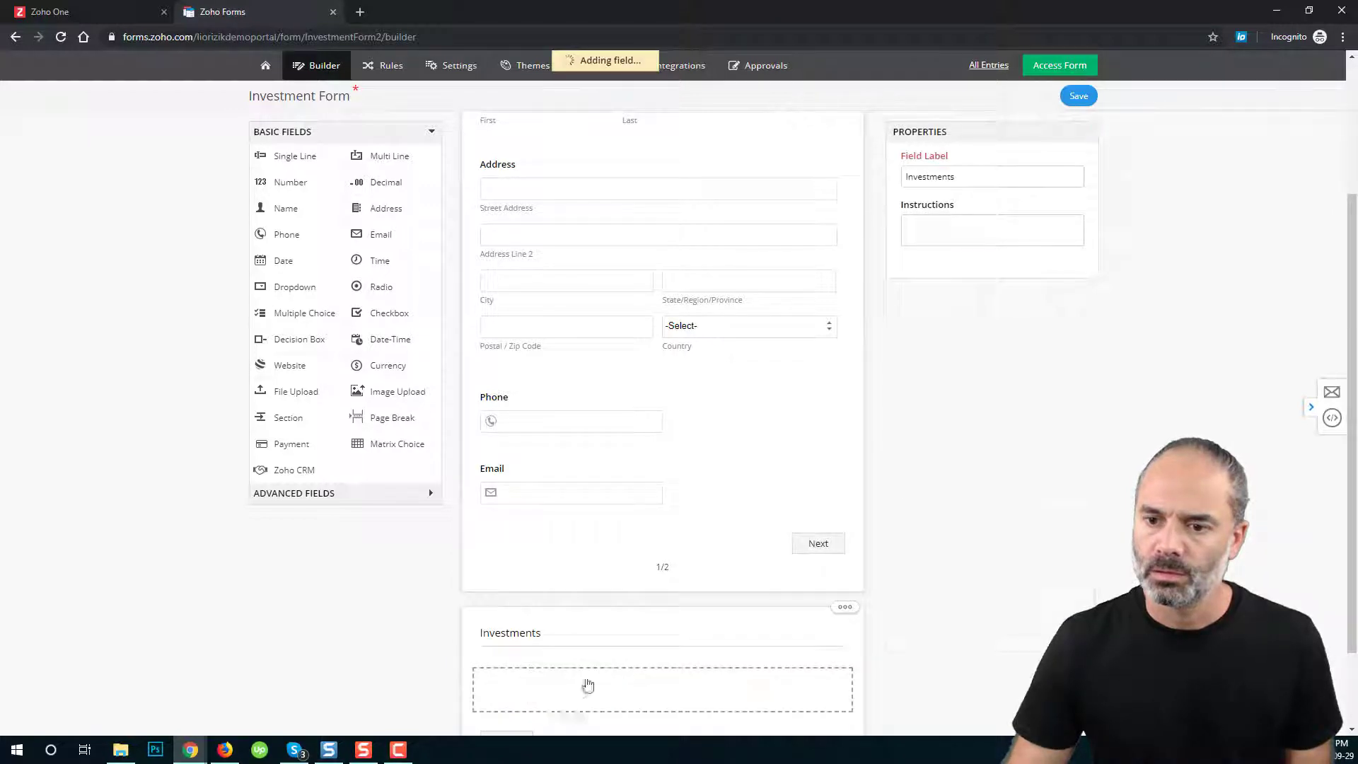
type("In")
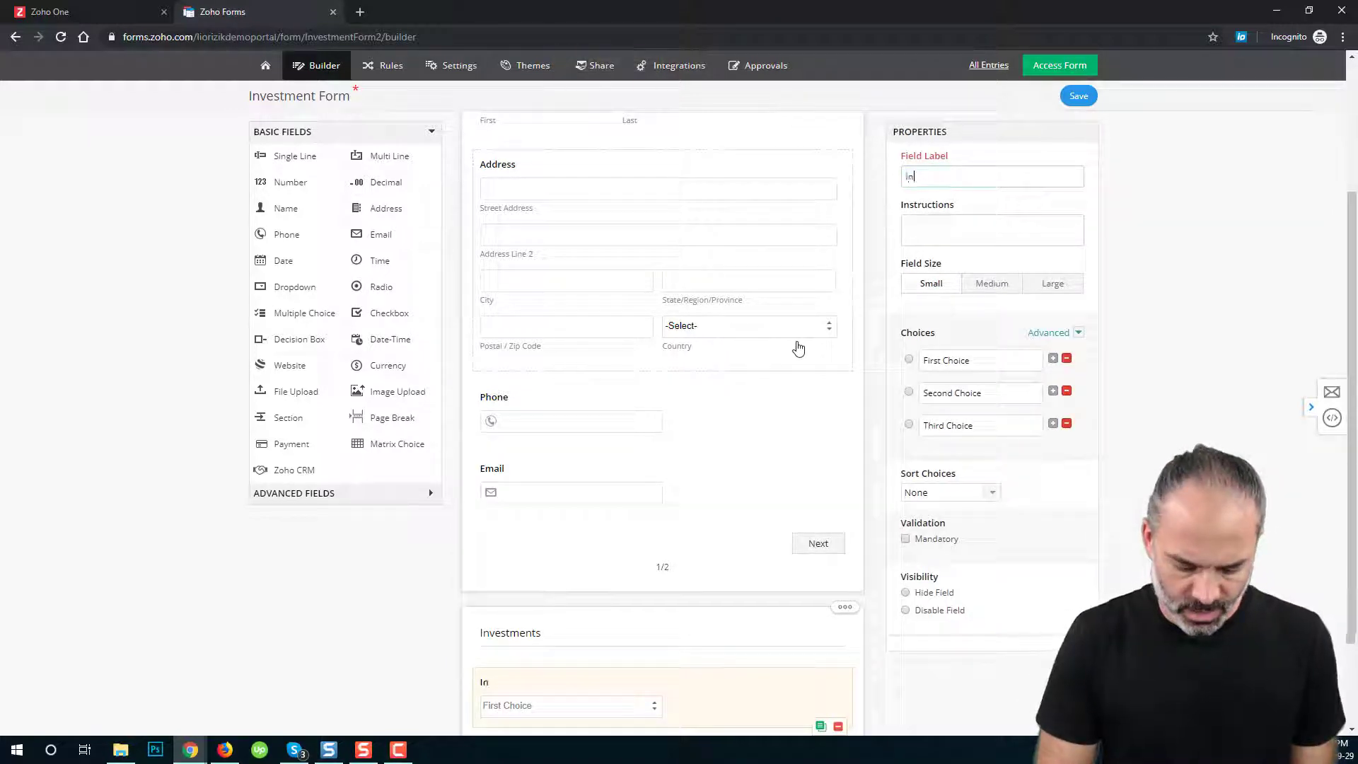
type("vestment Type")
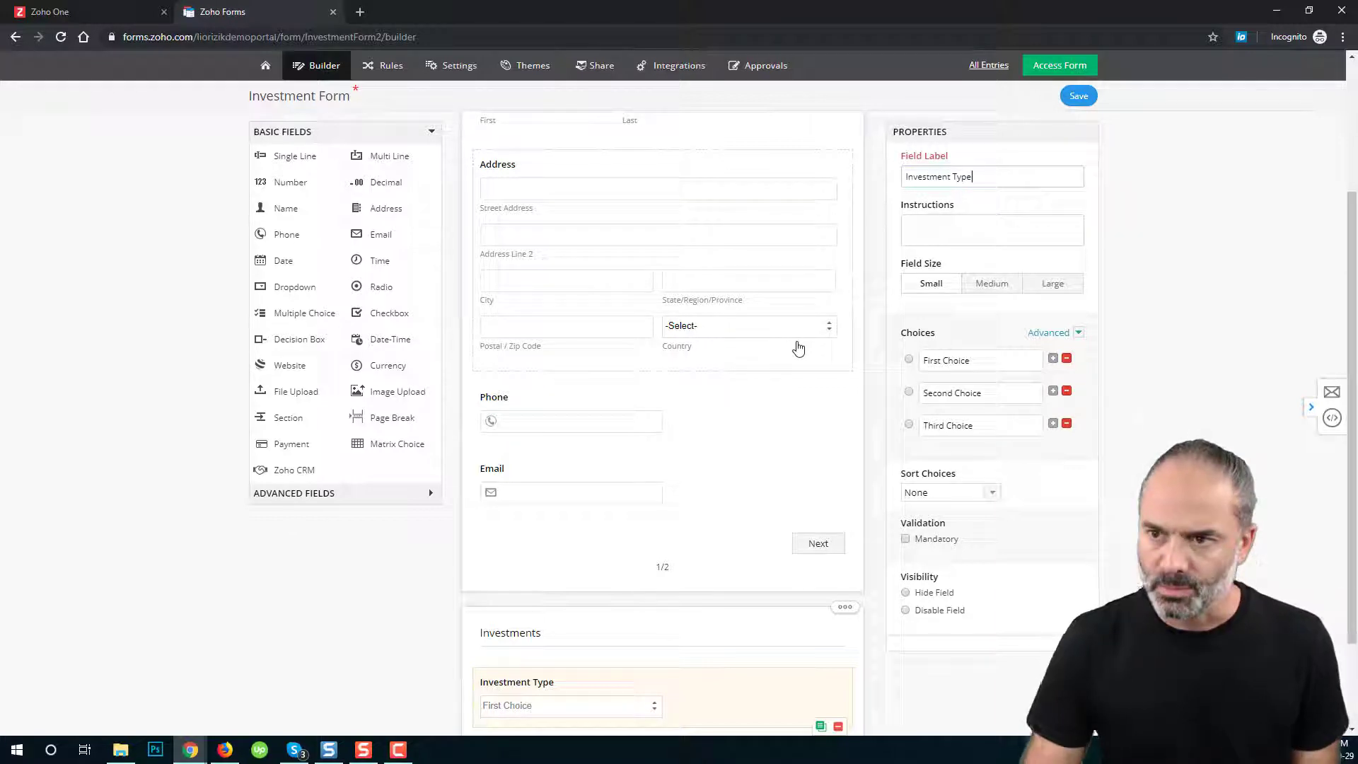
Set the Investment Type choices to Real Estate, Bonds and Stocks, and save the form.
left_click(994, 359)
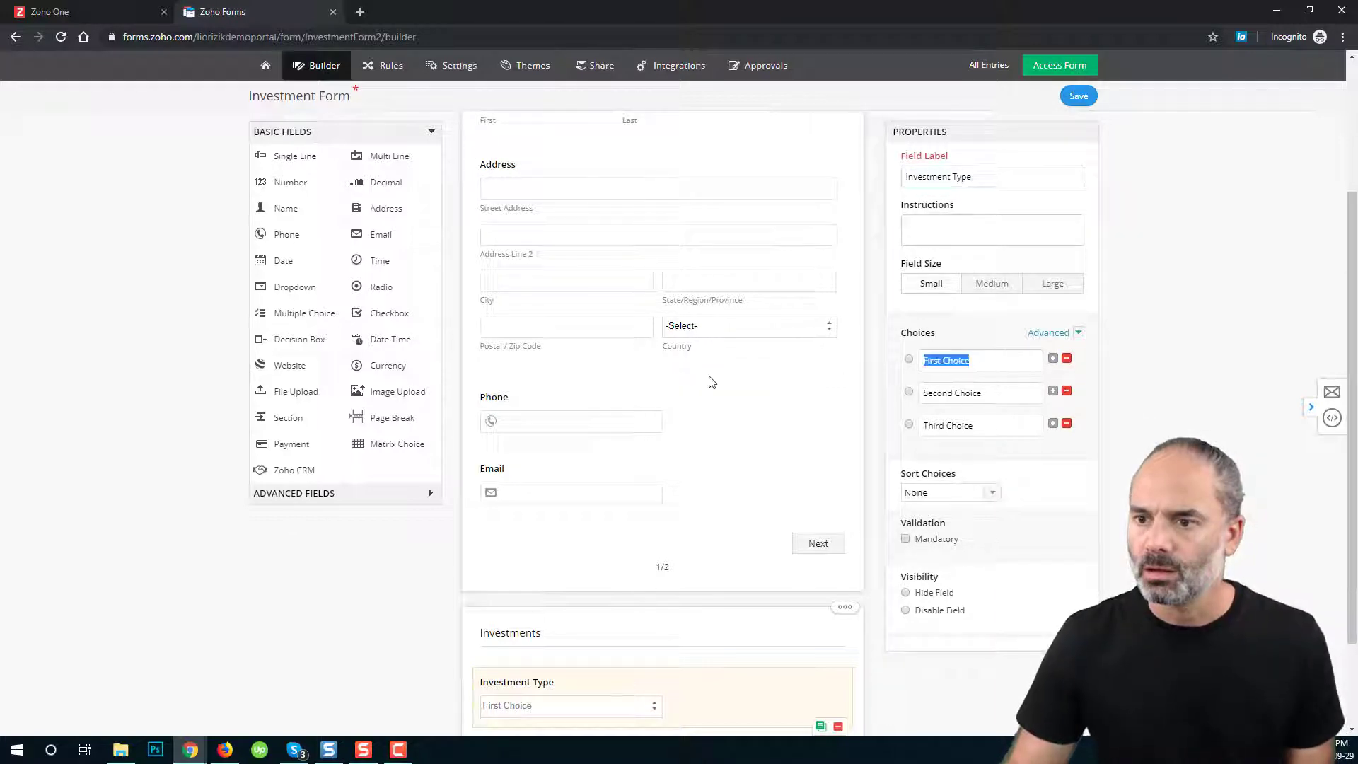
type("Re")
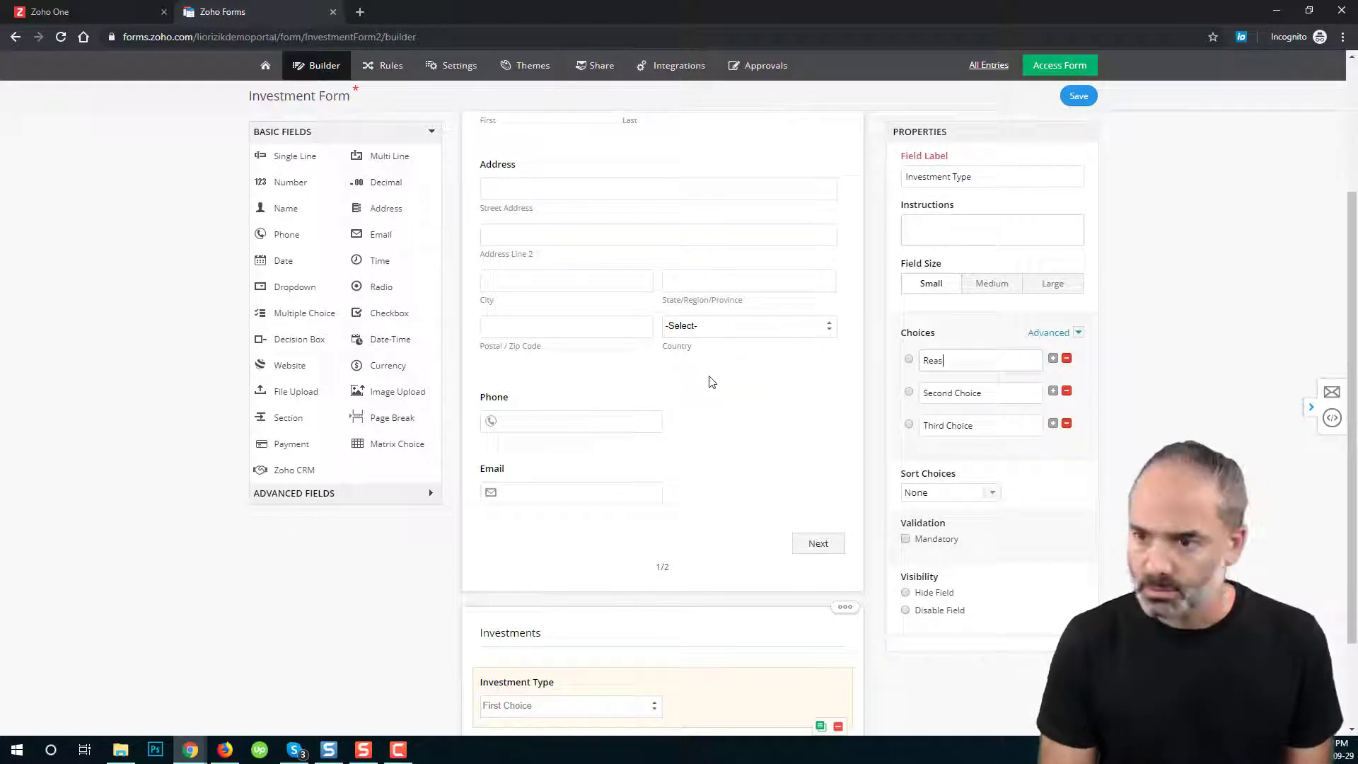
type("al E")
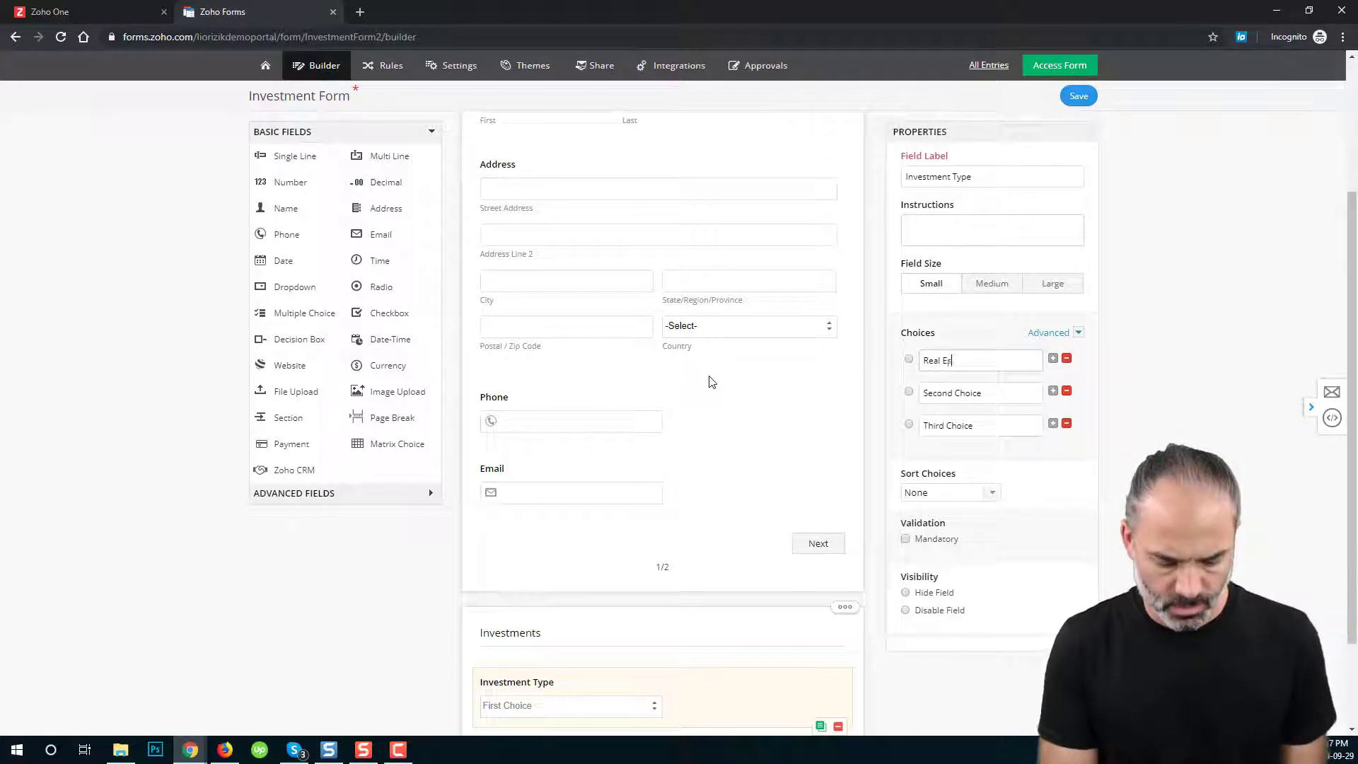
type("state")
key("Tab")
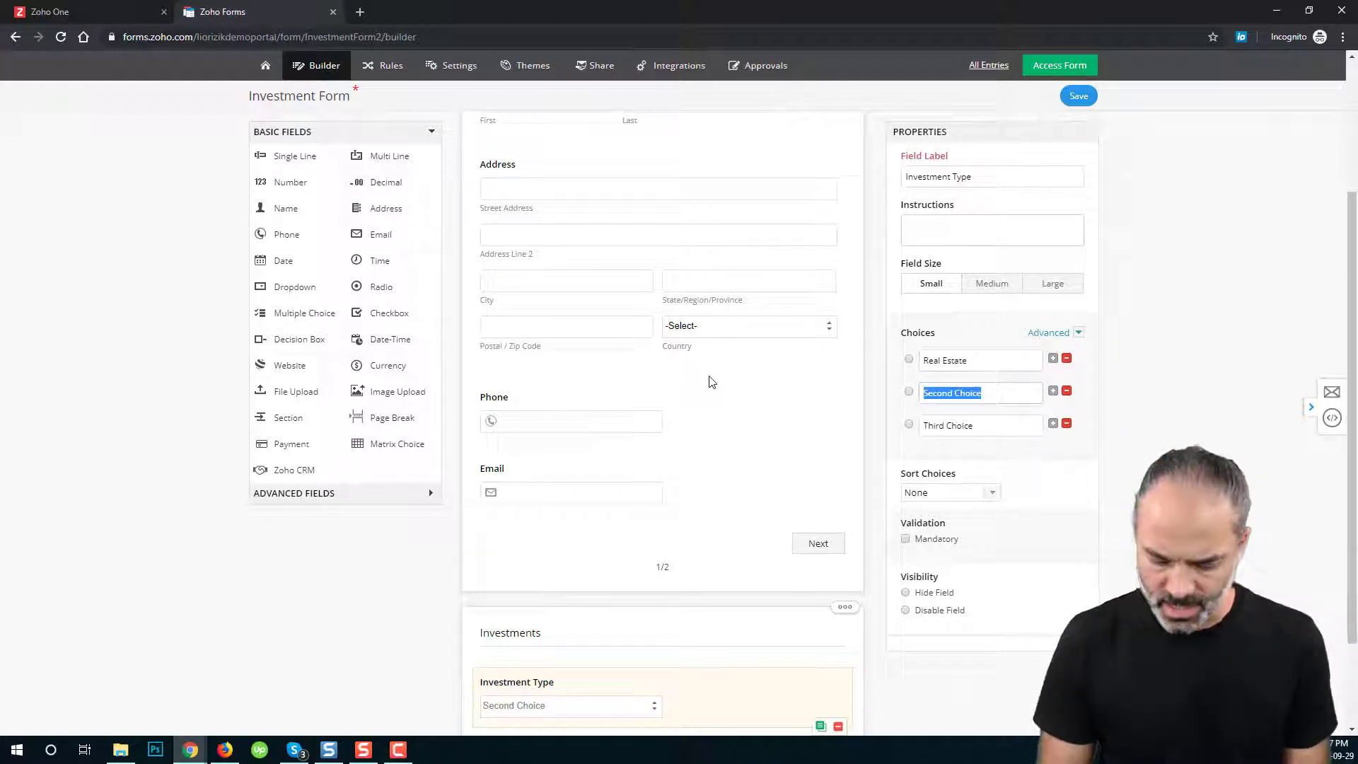
type("Bonds")
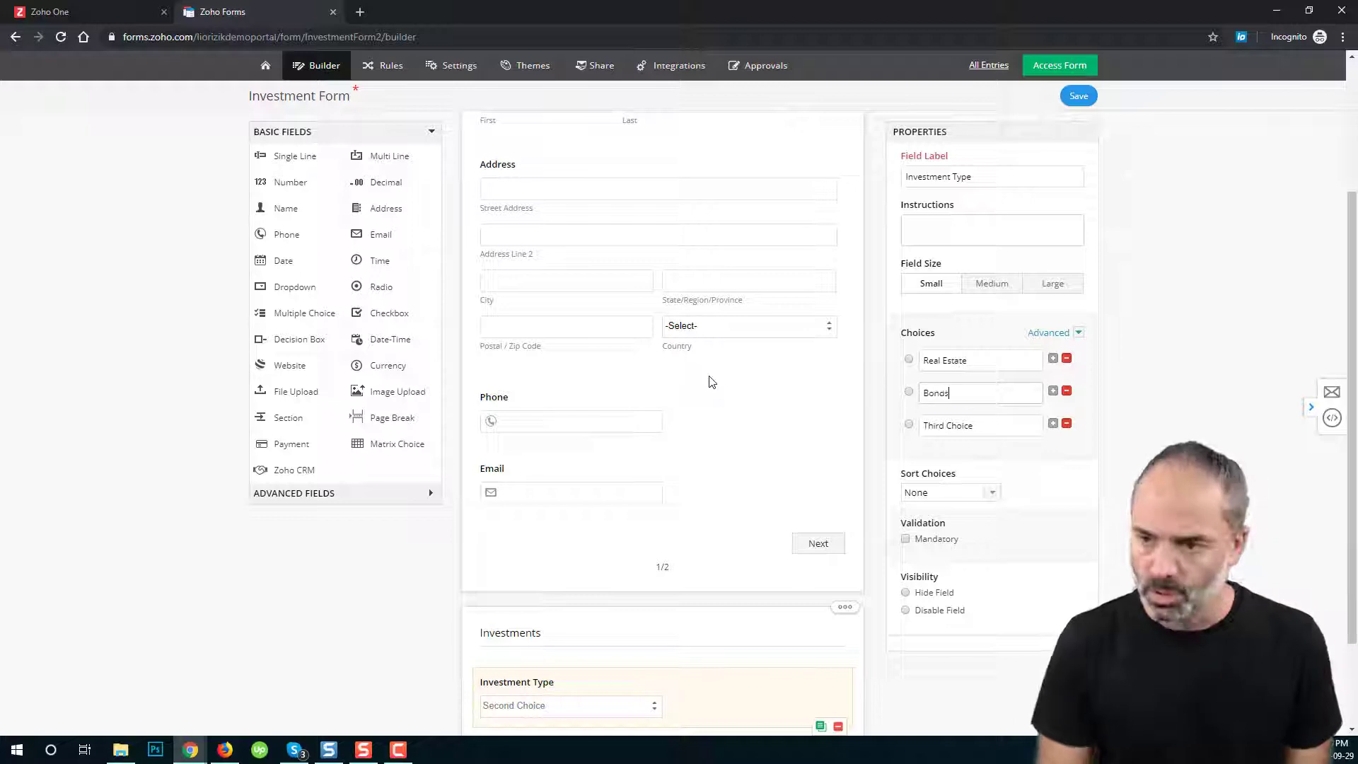
key("Tab")
type("S")
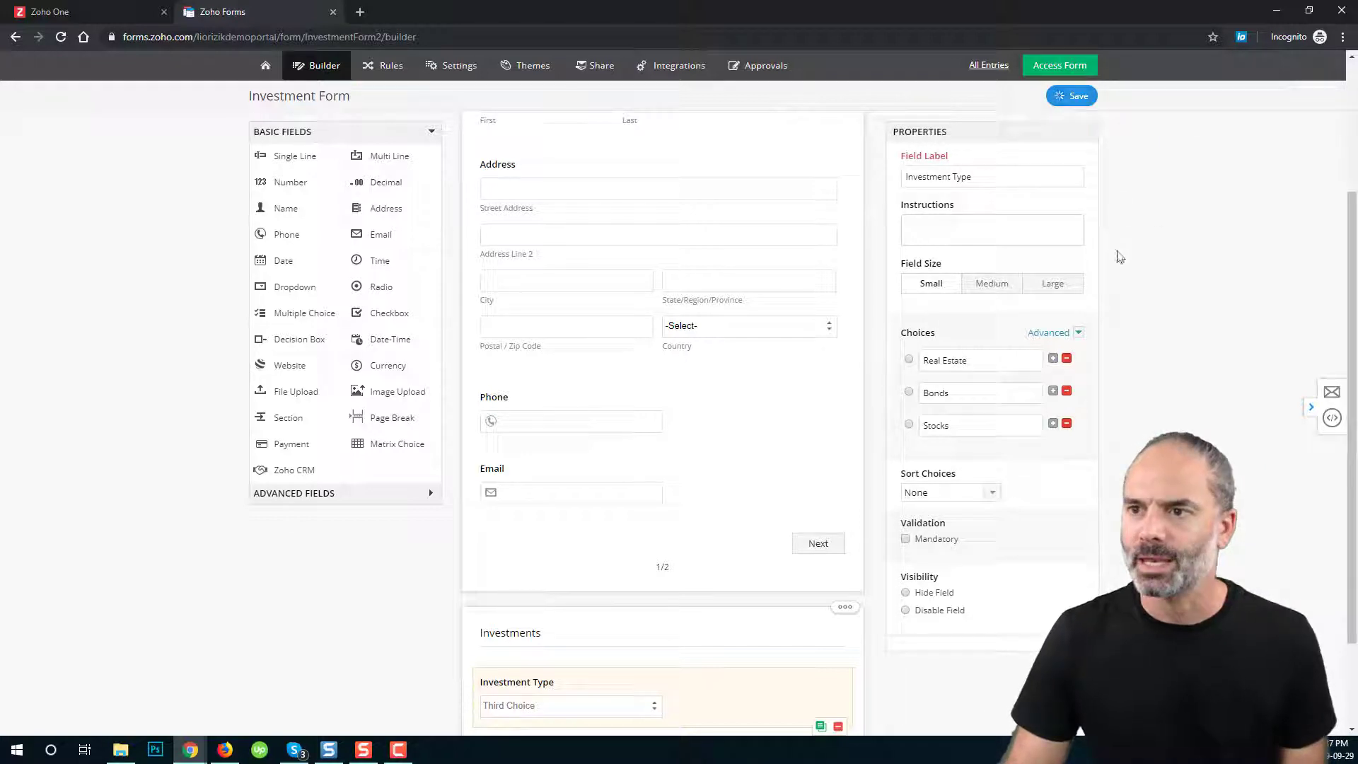
left_click(1071, 98)
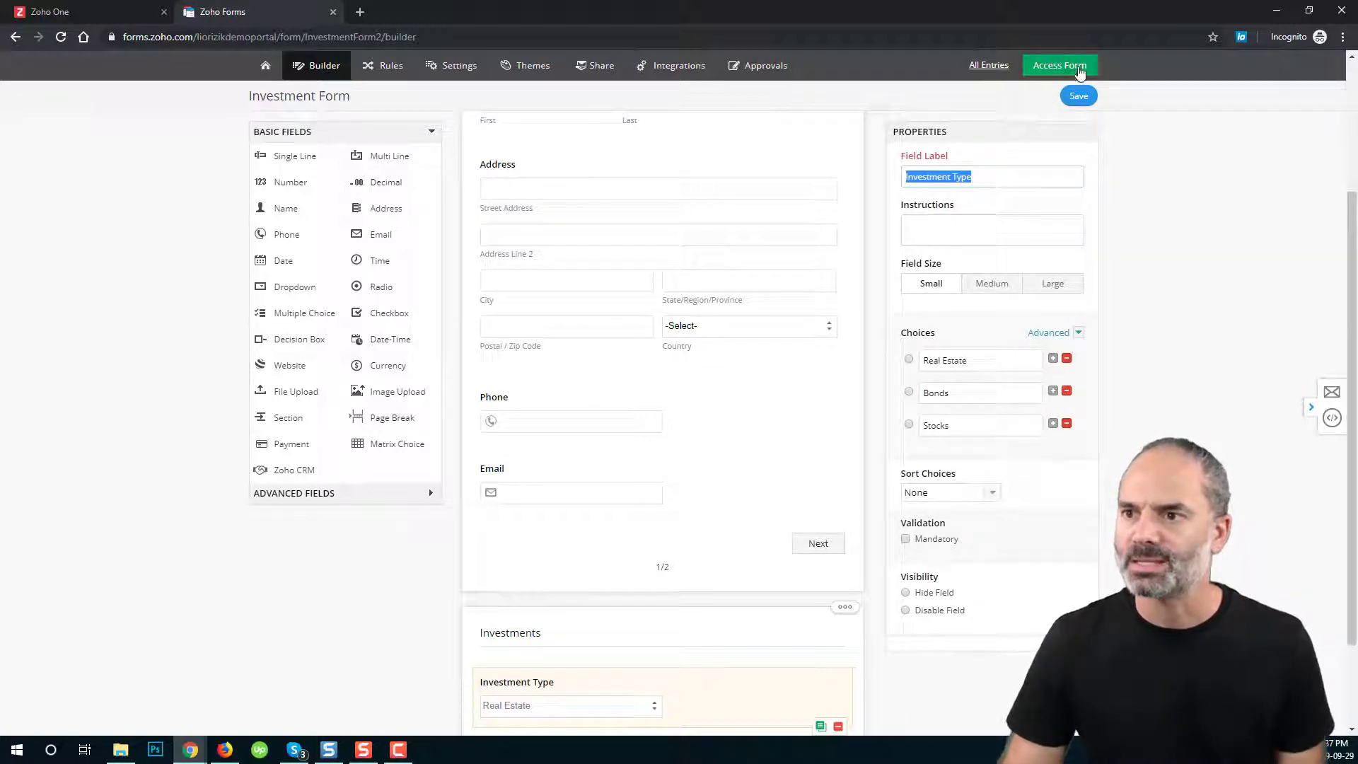
Open the live form and examine the Investment Type options on its second page without selecting one.
left_click(1053, 65)
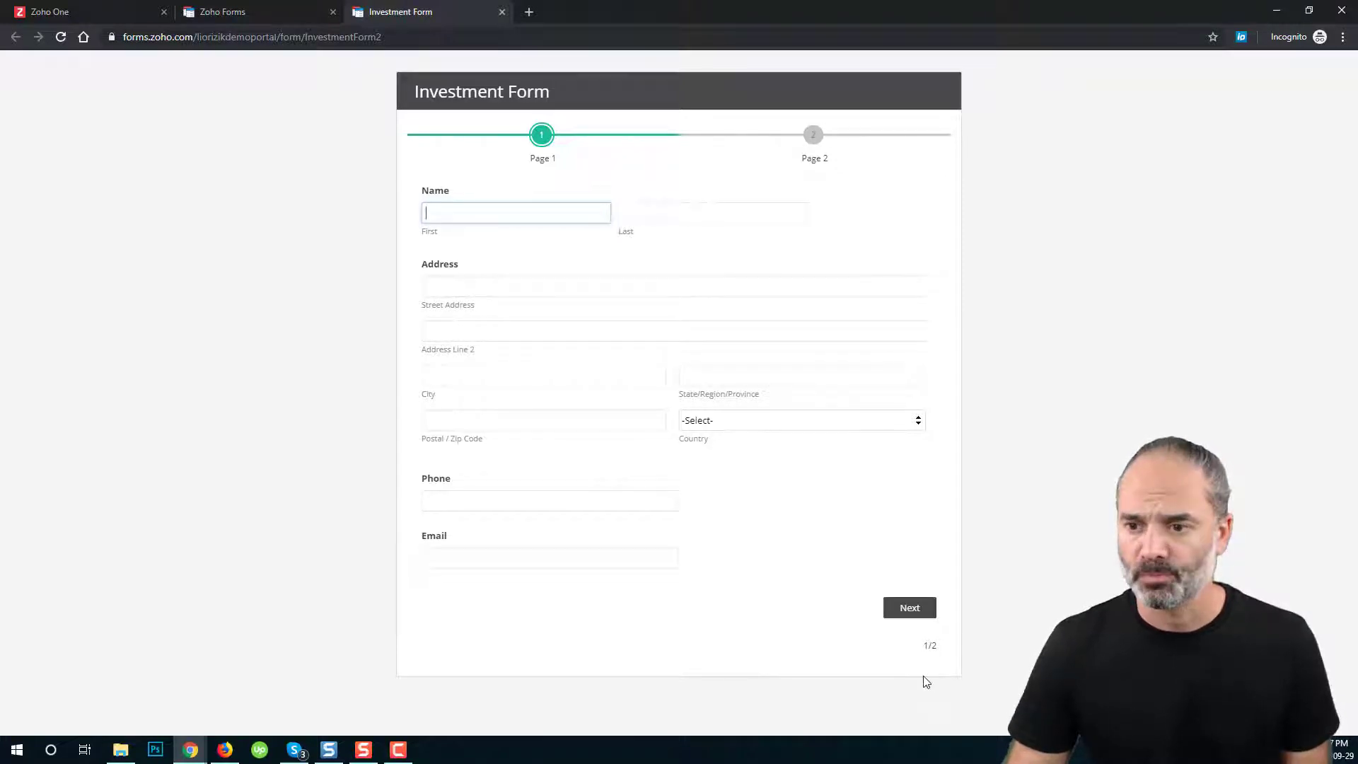
left_click(909, 608)
left_click(494, 267)
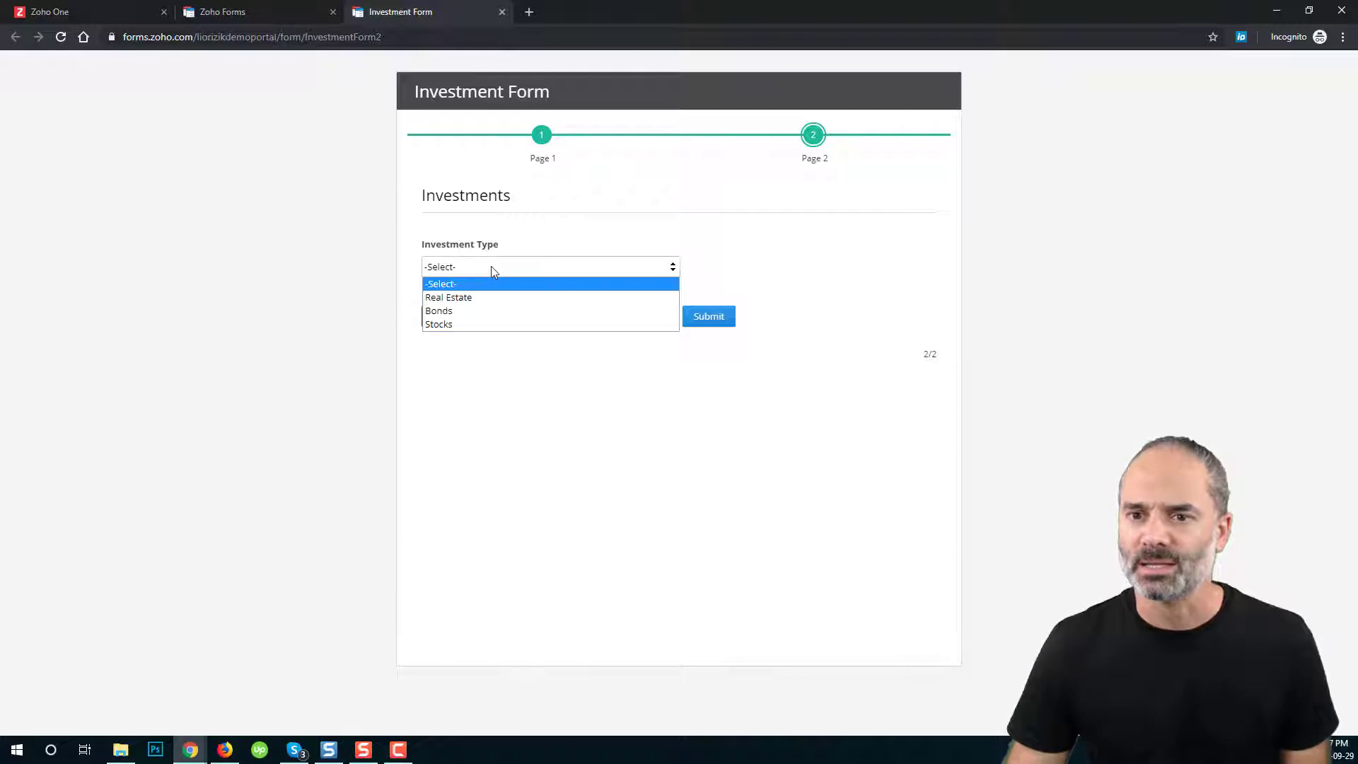
left_click(566, 399)
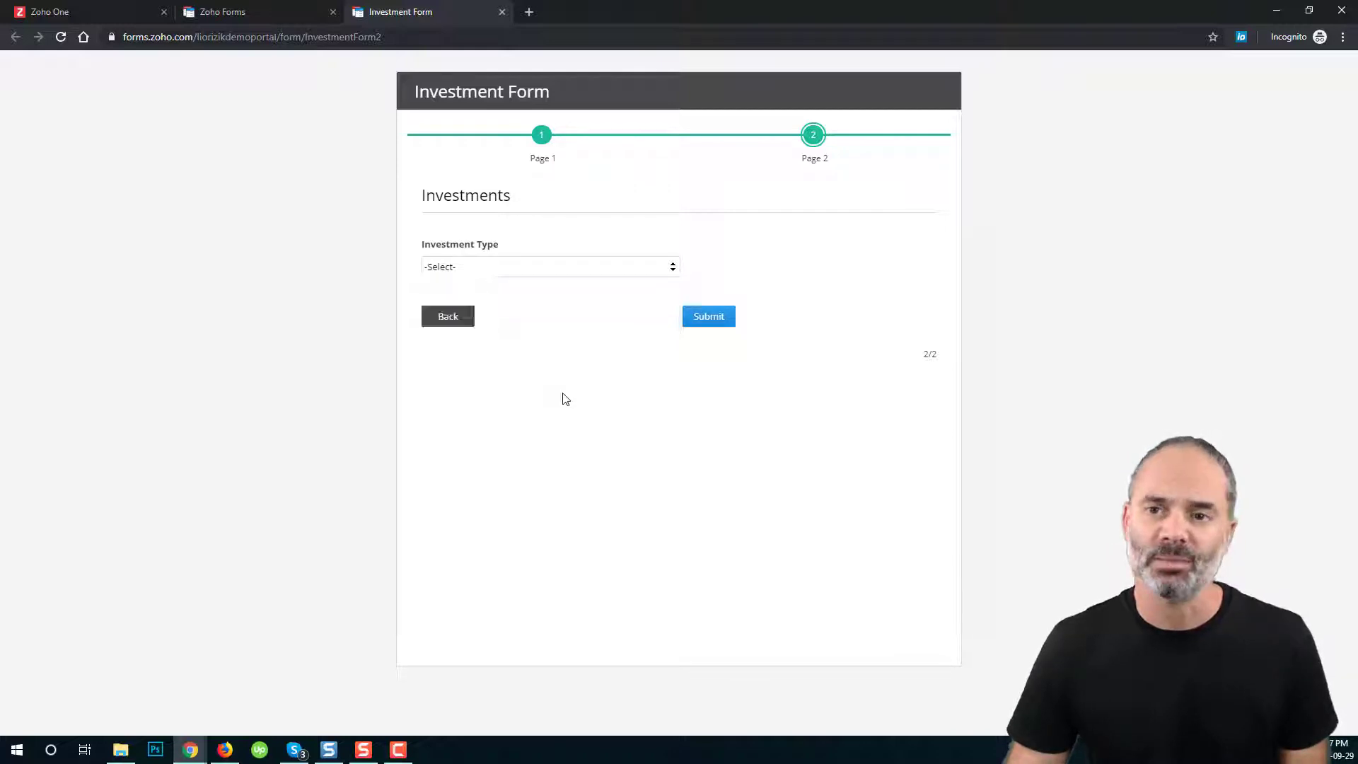
left_click(497, 269)
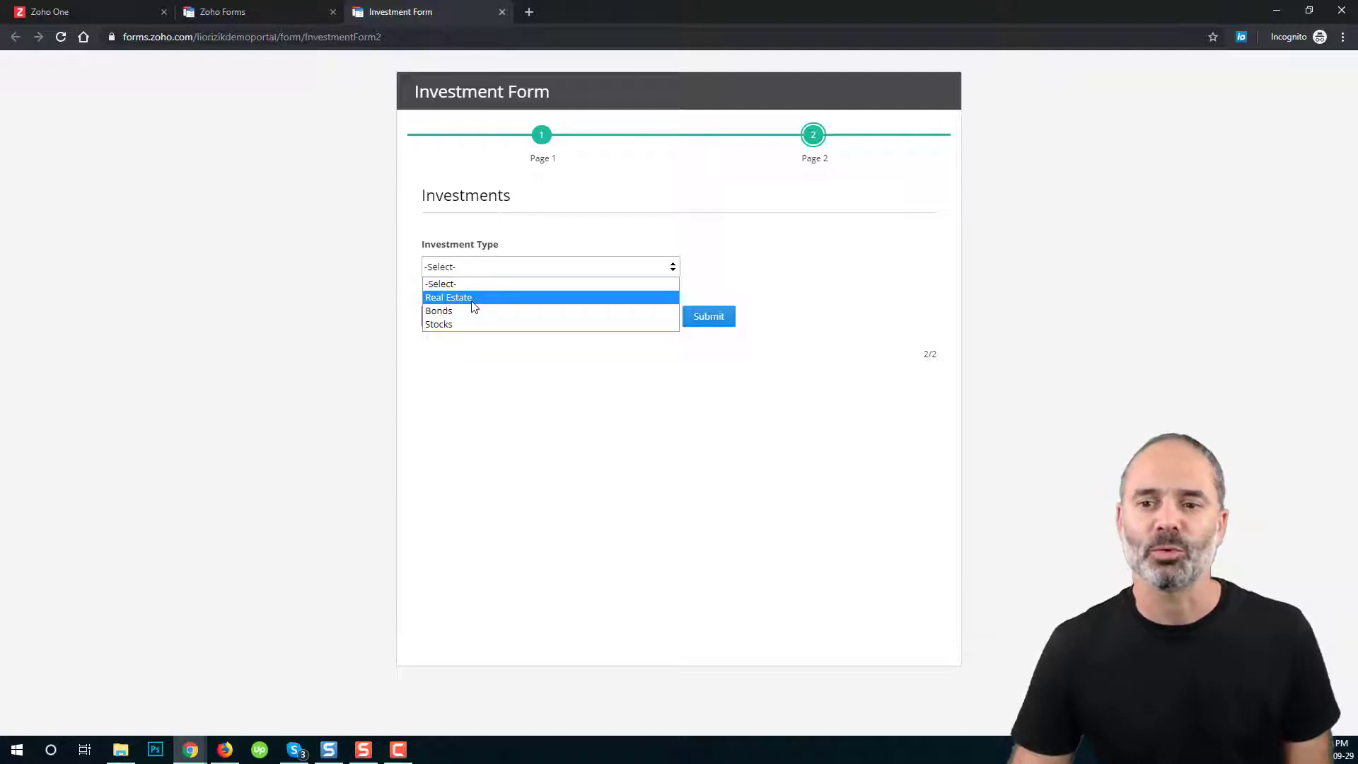
left_click(479, 366)
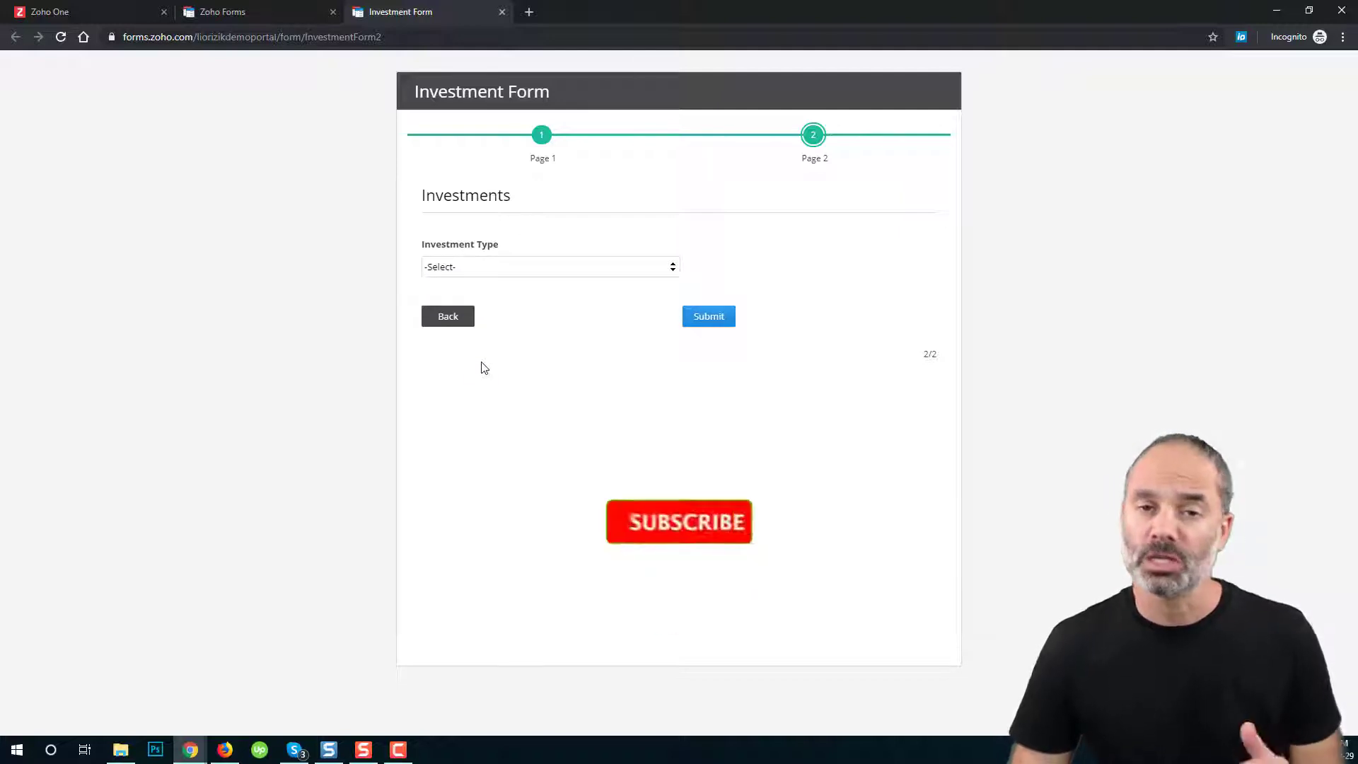
left_click(479, 269)
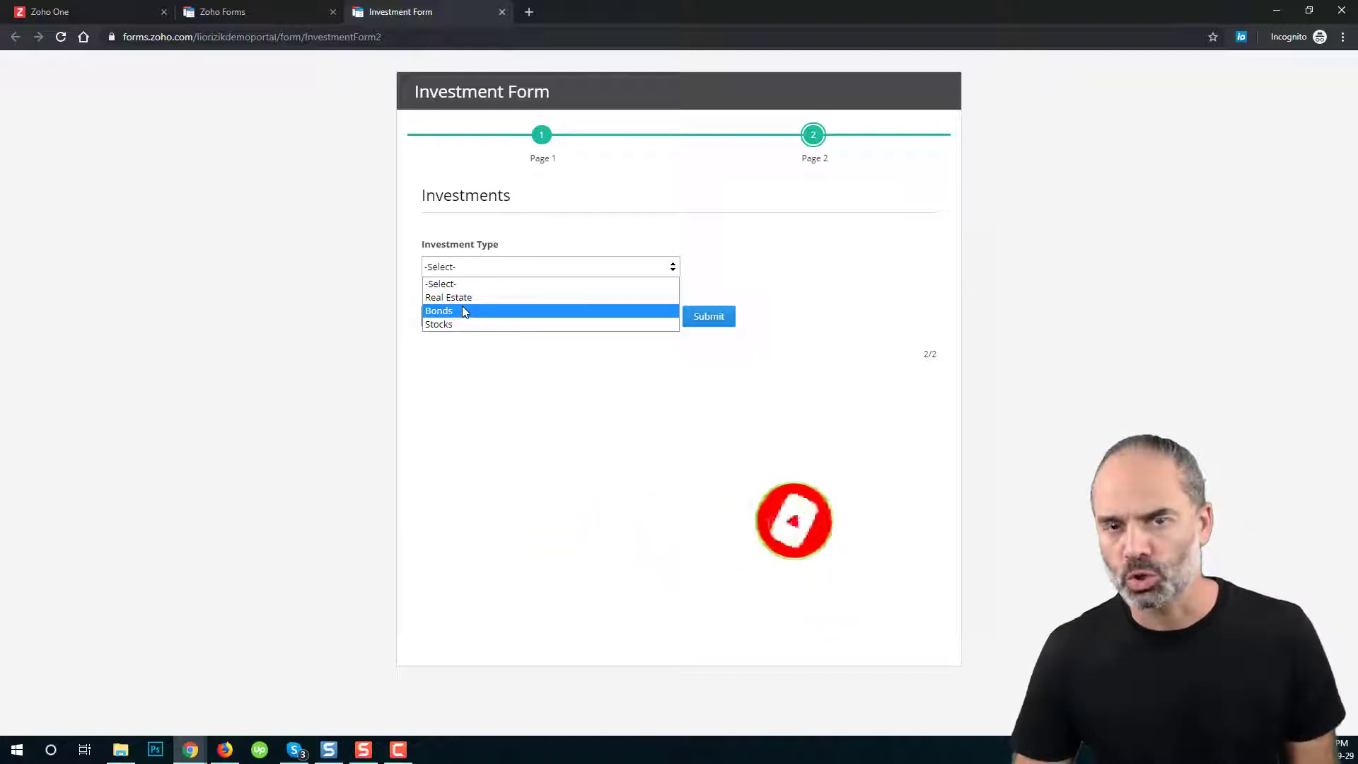
left_click(525, 413)
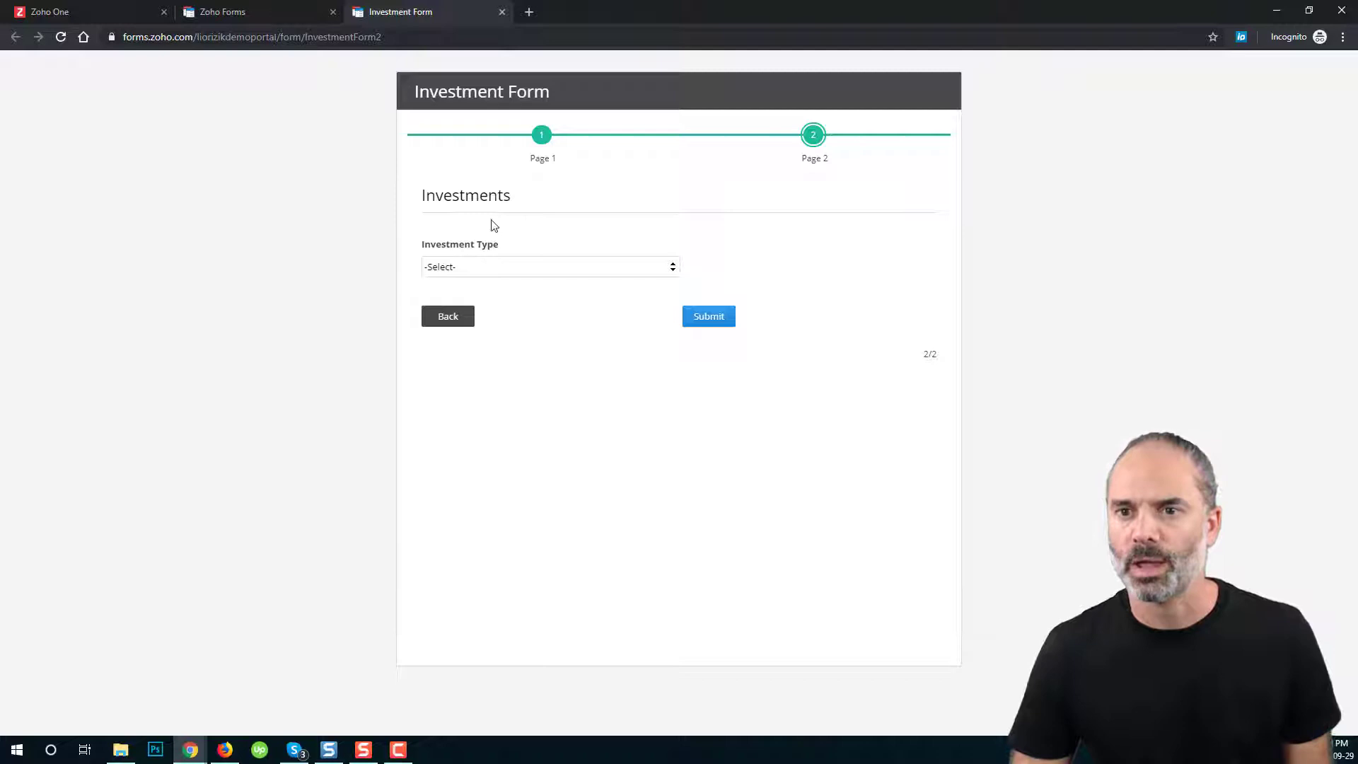
Return to the form builder and add a single-line field labelled "House Address" below Investment Type.
left_click(308, 13)
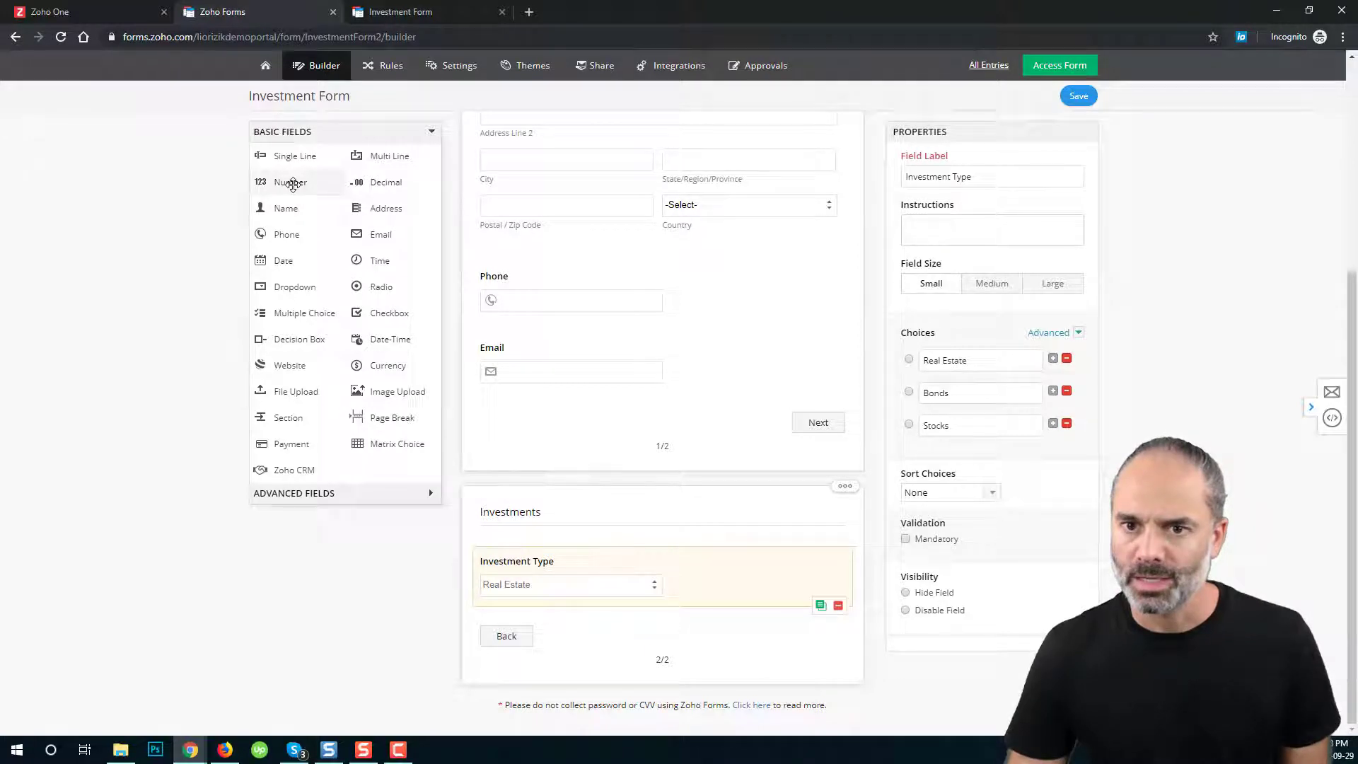
left_click_drag(303, 161, 600, 642)
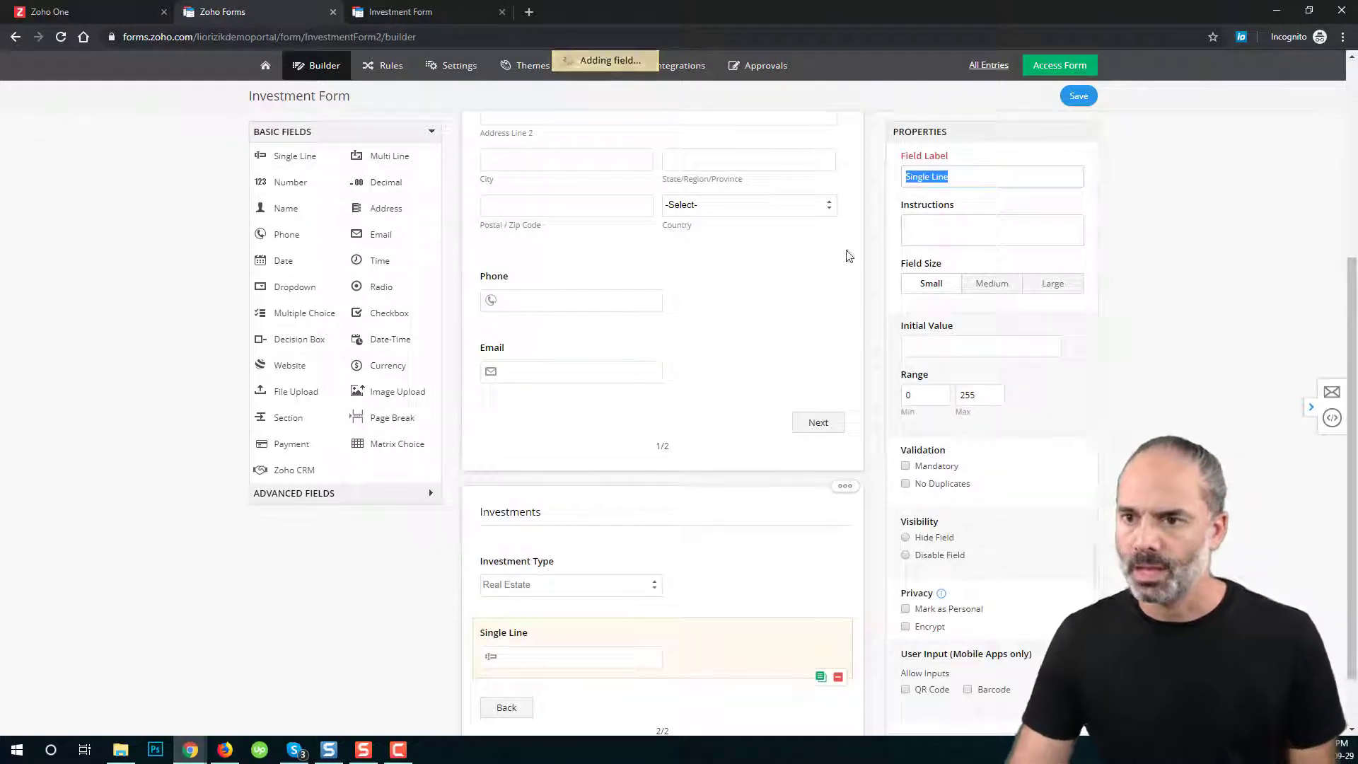
type("House Address")
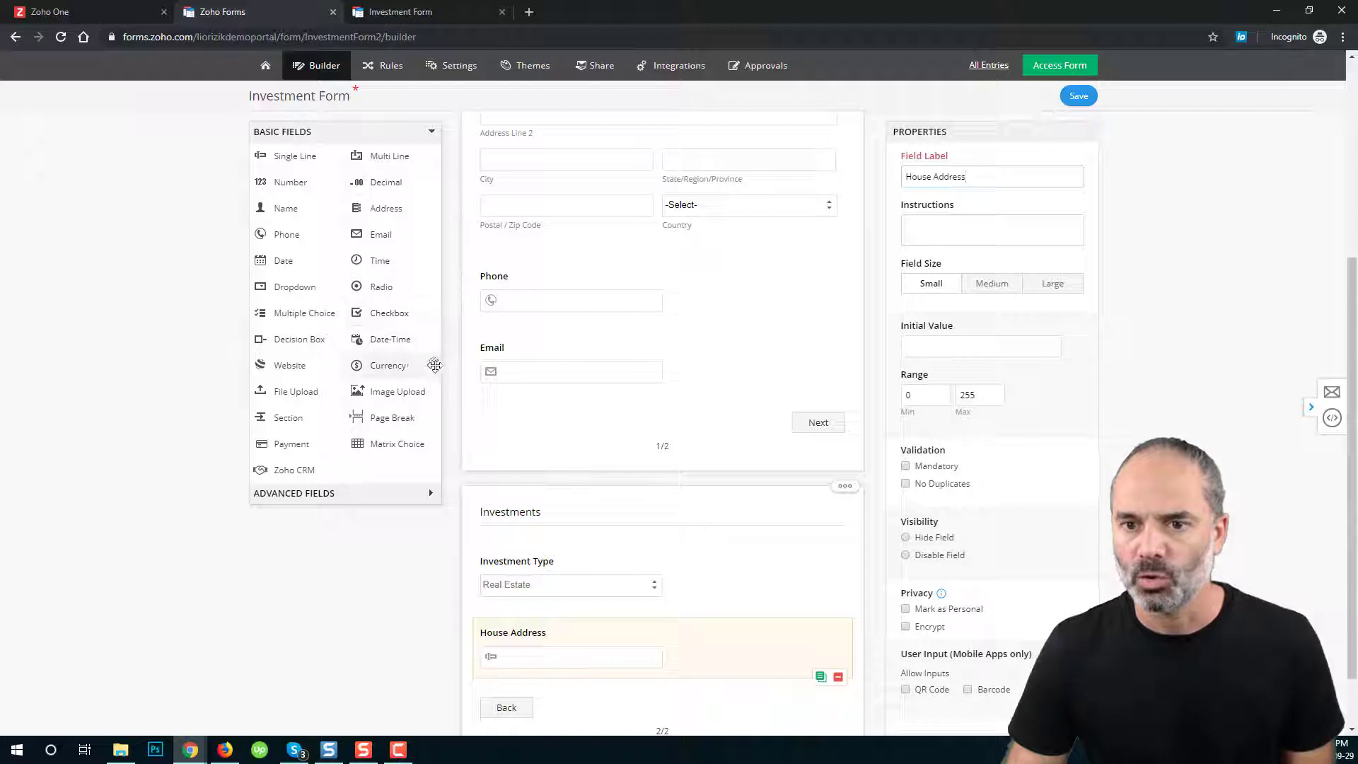
Add a currency field labelled "House price" below the House Address field.
left_click_drag(396, 366, 590, 586)
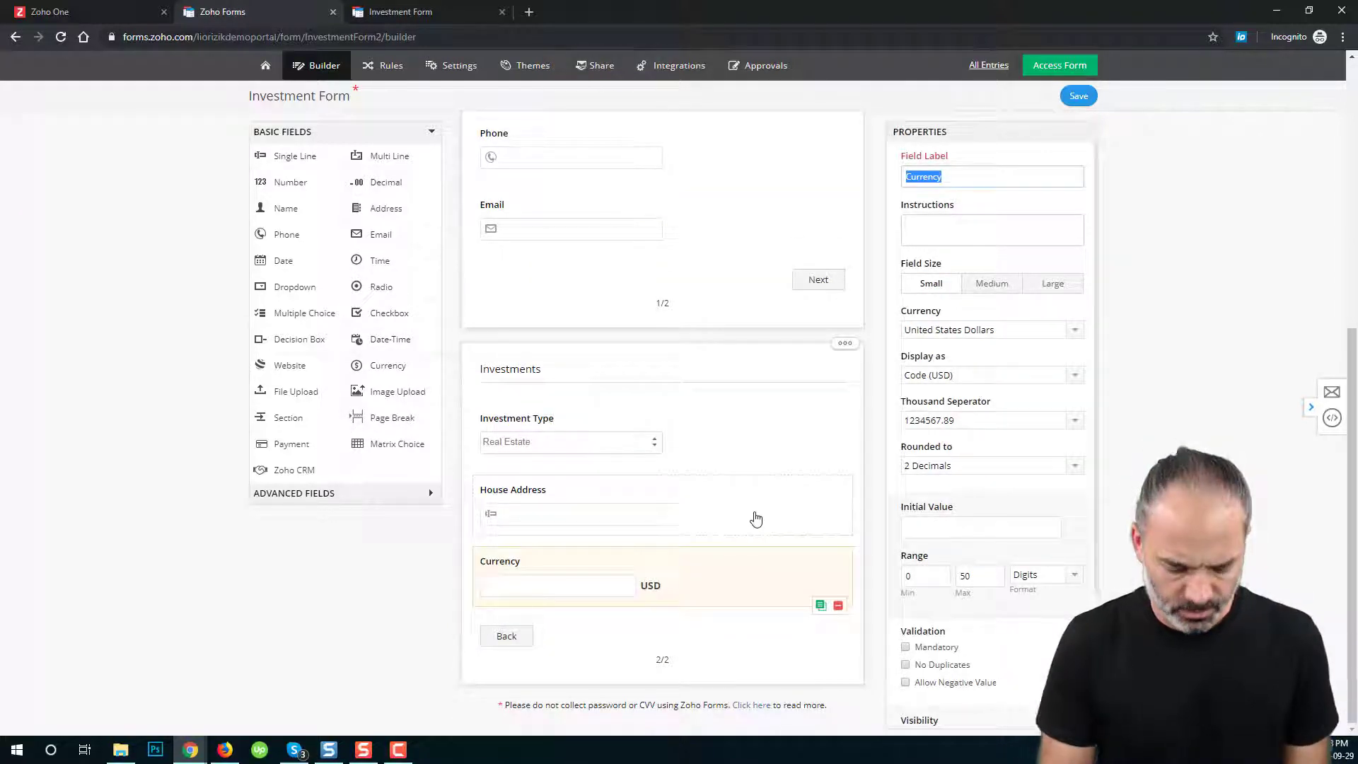
type("House pr")
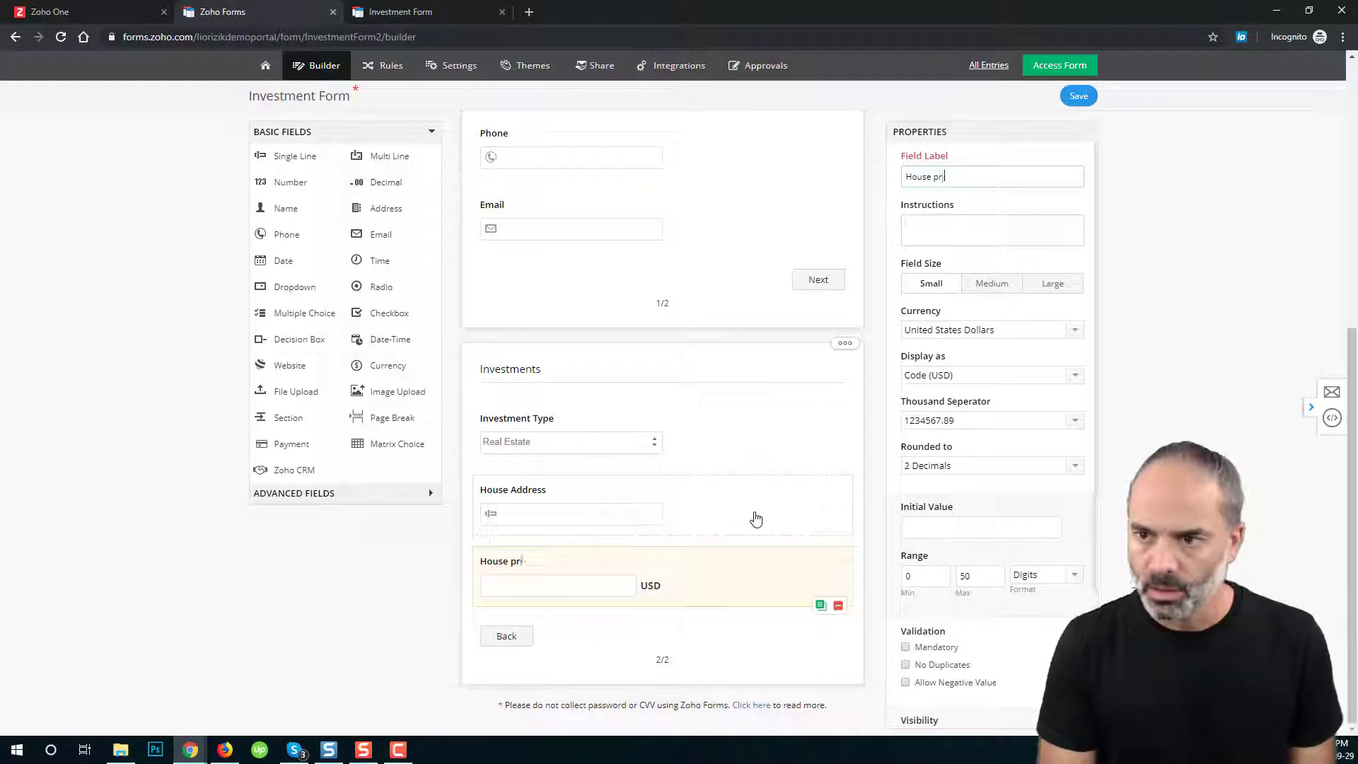
type("ice")
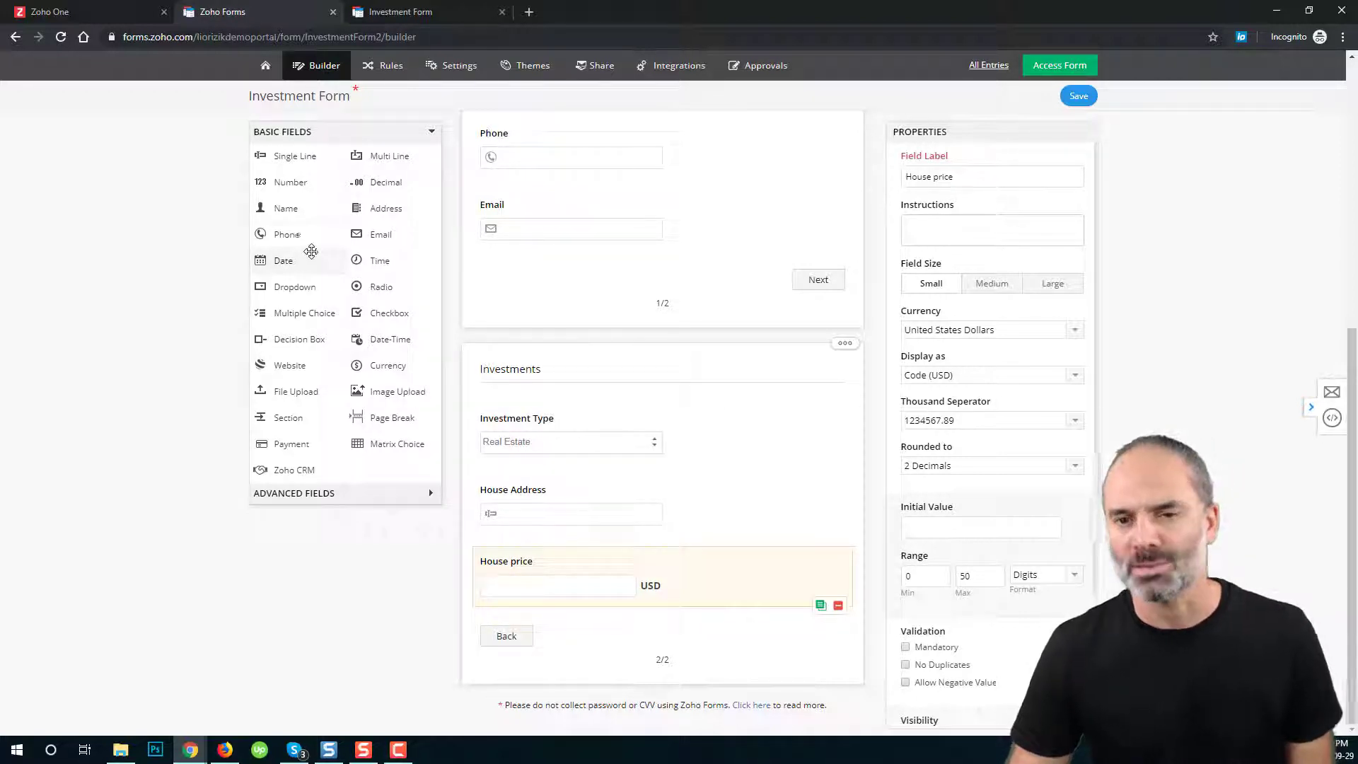
Add a single-line field labelled "What is your bonds broker name?" below House price and save the form.
left_click_drag(297, 157, 622, 643)
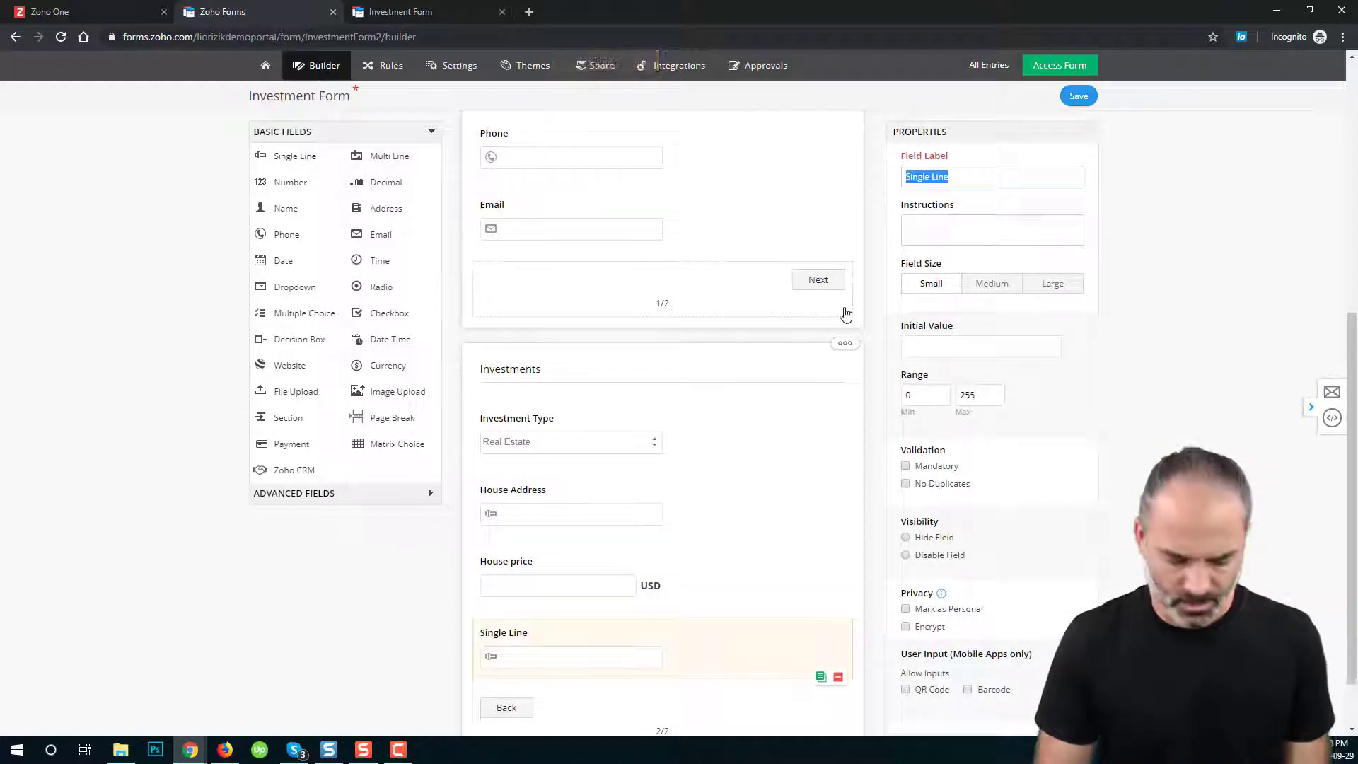
type("What is yo")
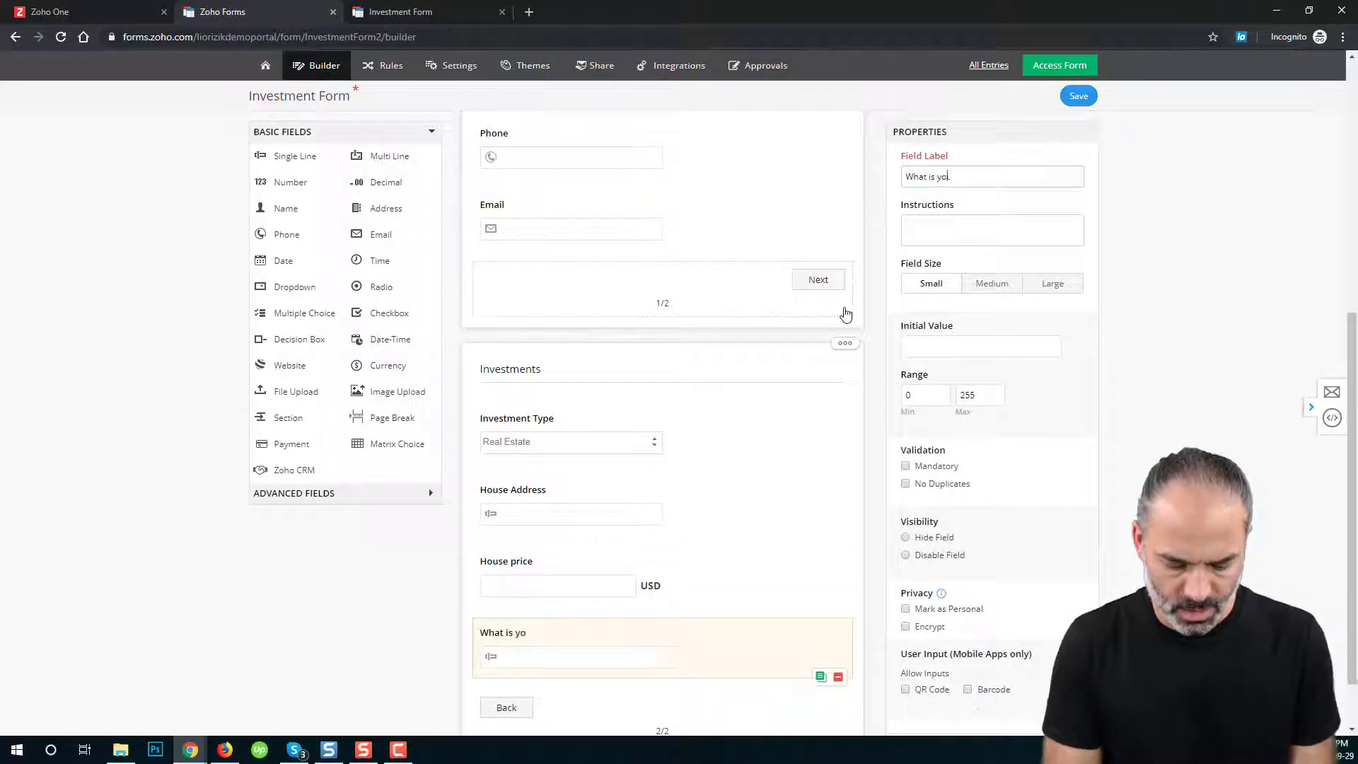
type("ur bonds ")
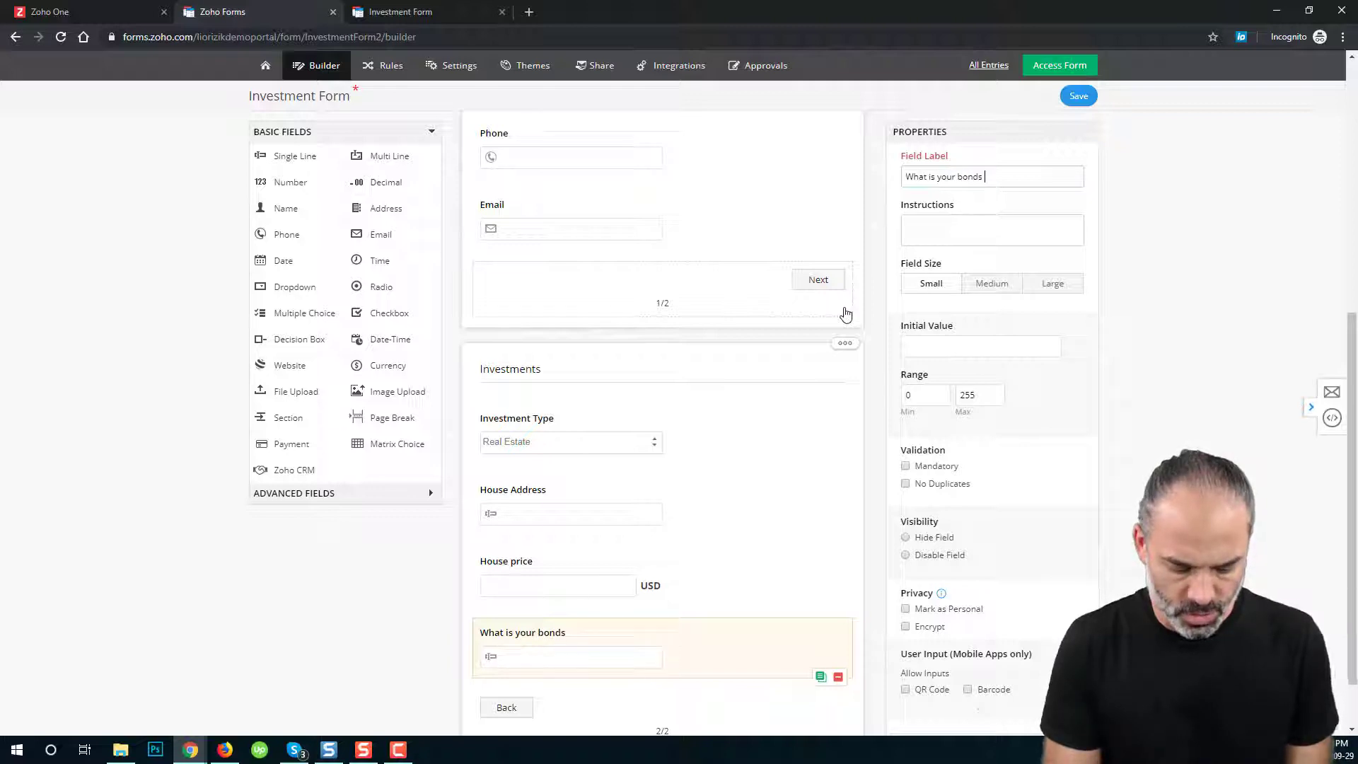
type("broker name?")
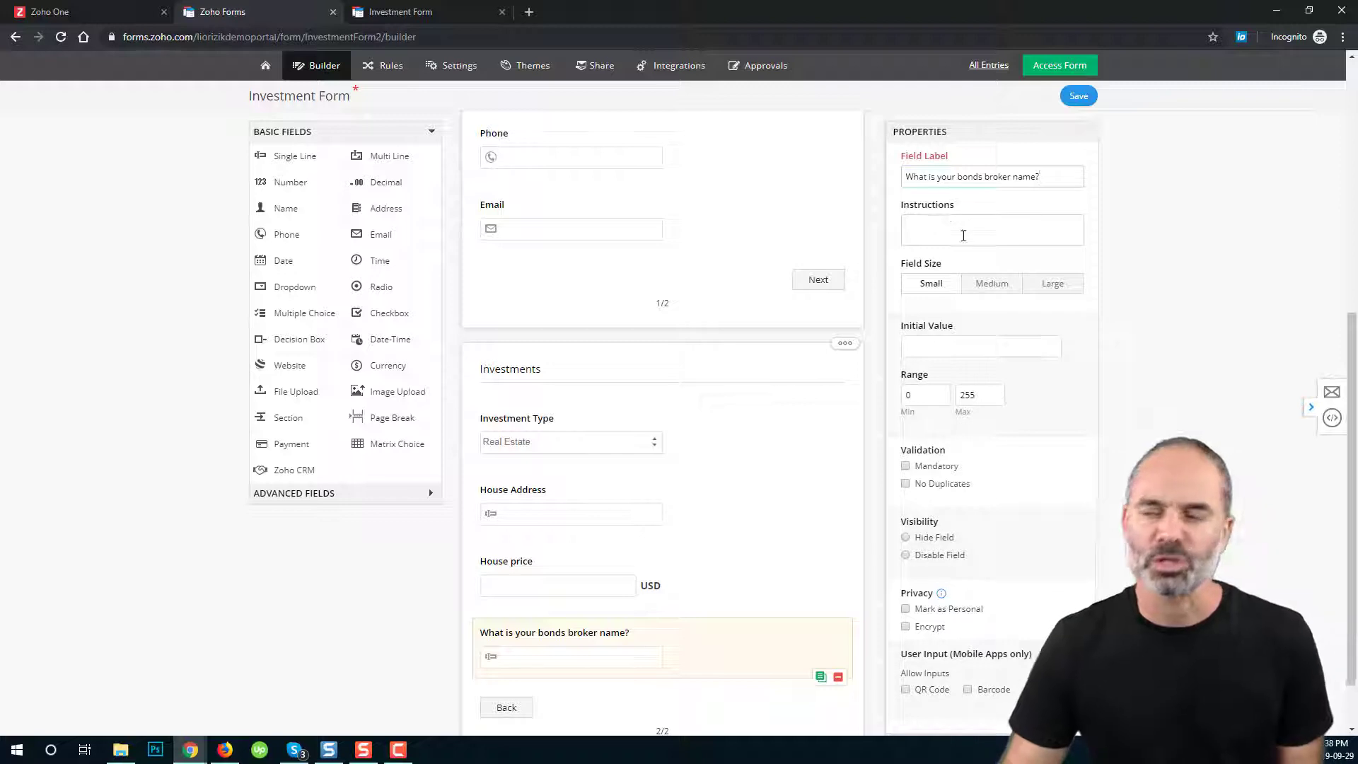
left_click(1073, 98)
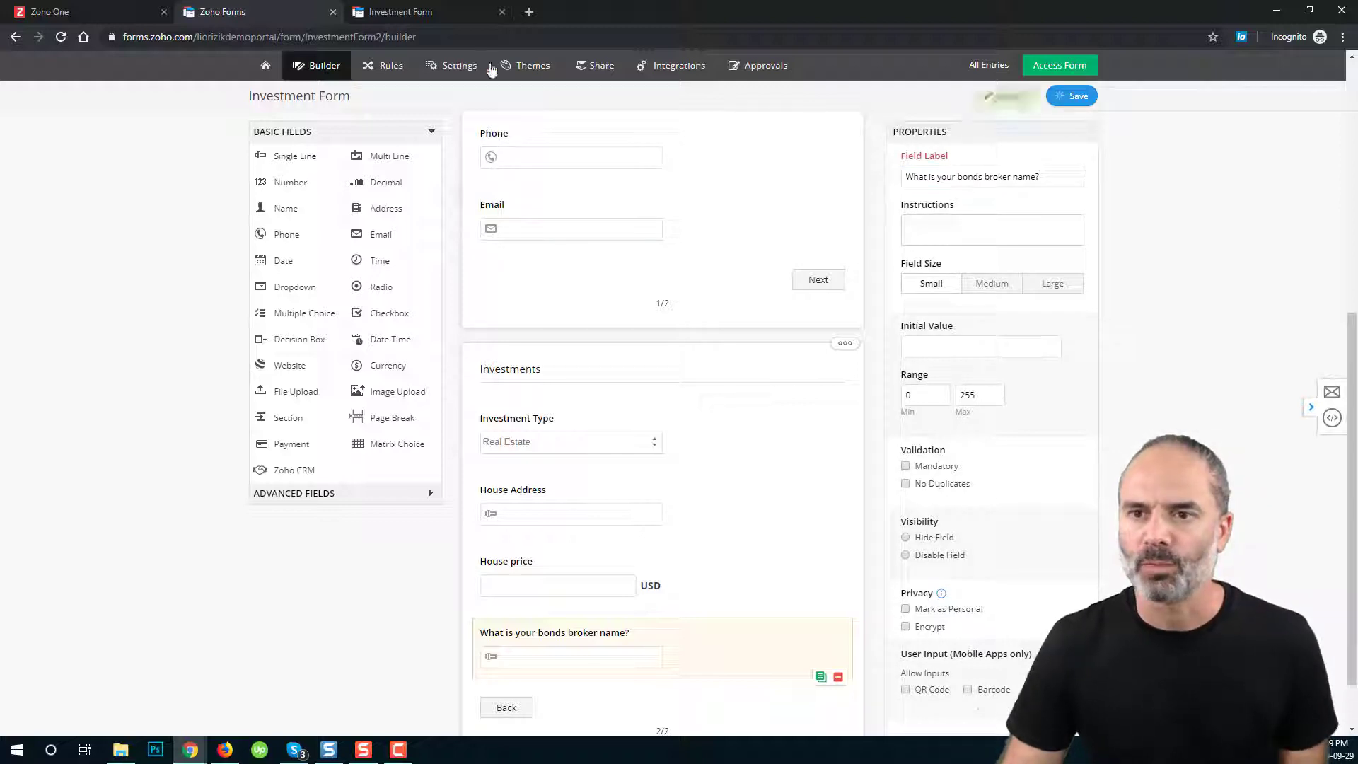
Reload the live form and try Real Estate, Bonds and Stocks as the Investment Type on its second page.
left_click(430, 12)
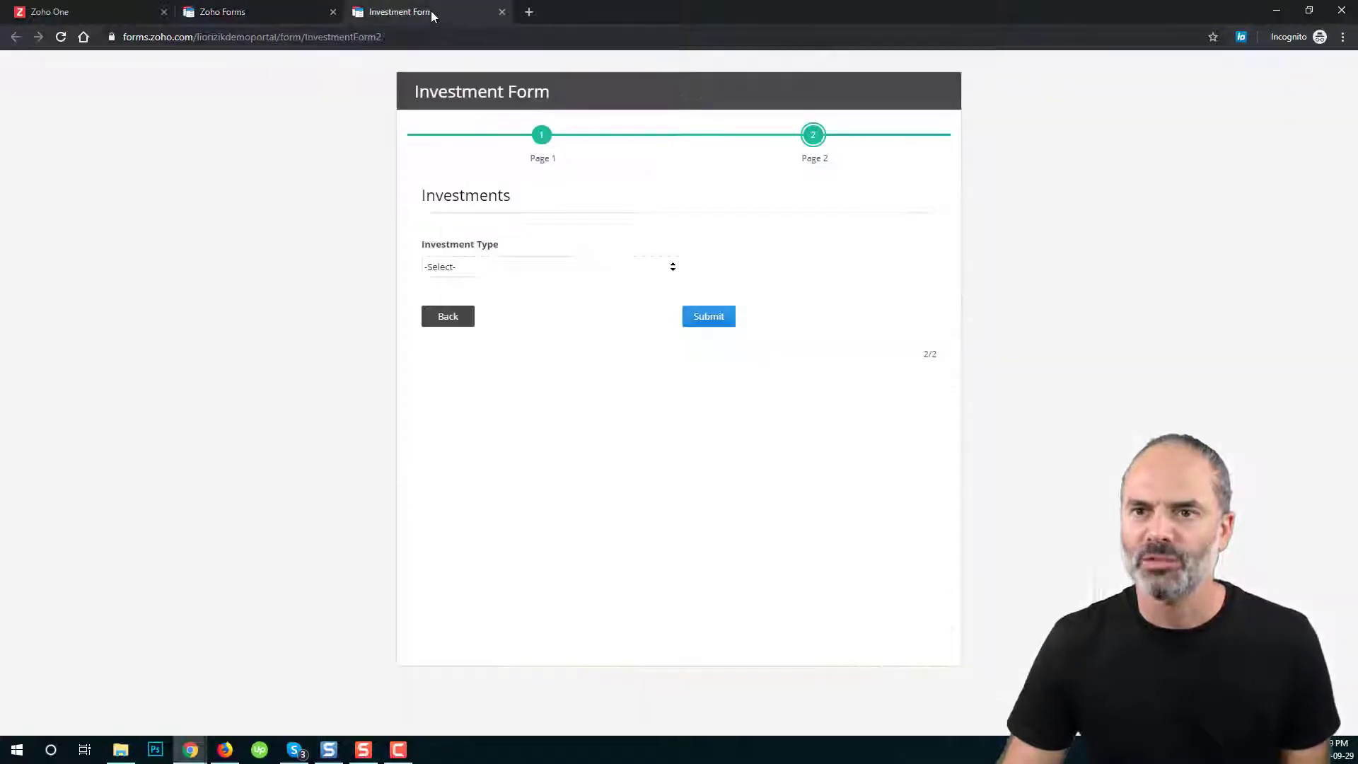
left_click(60, 37)
left_click(905, 606)
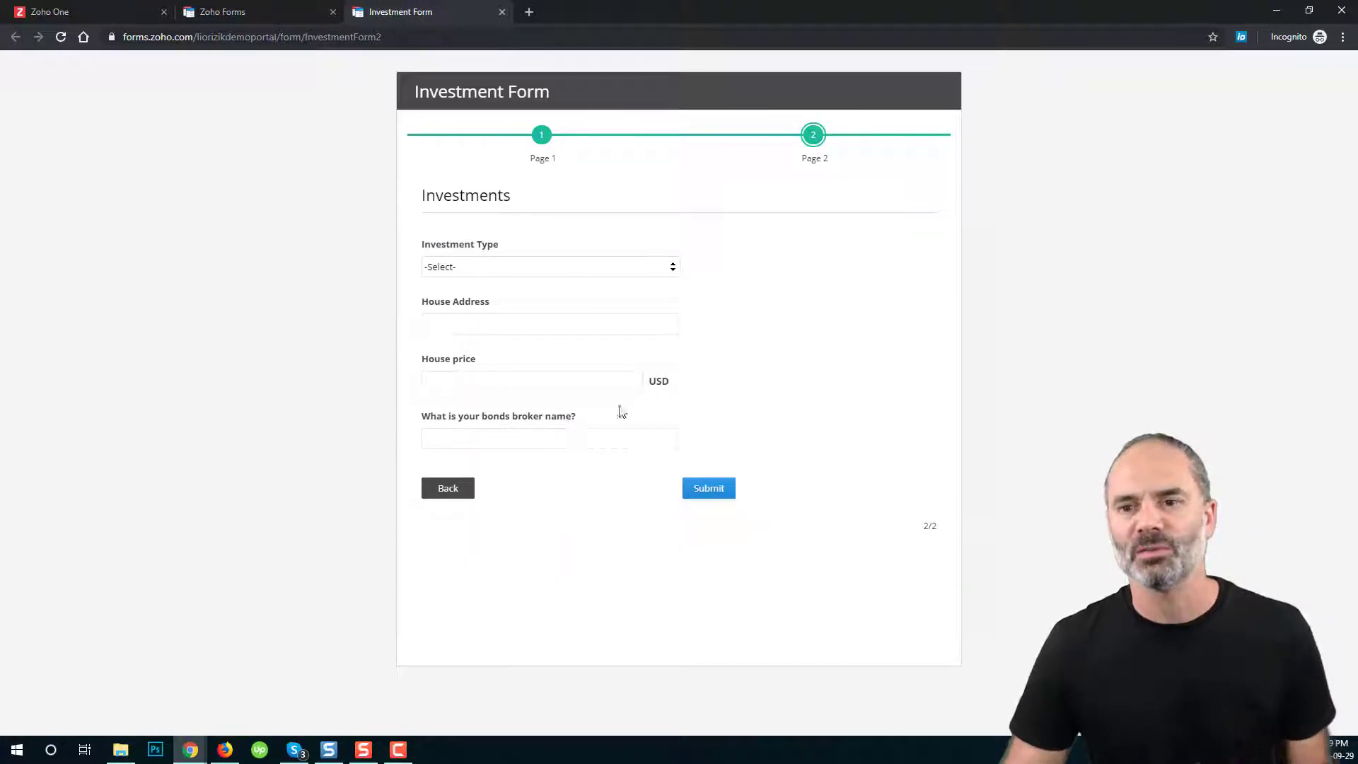
left_click(603, 266)
left_click(542, 300)
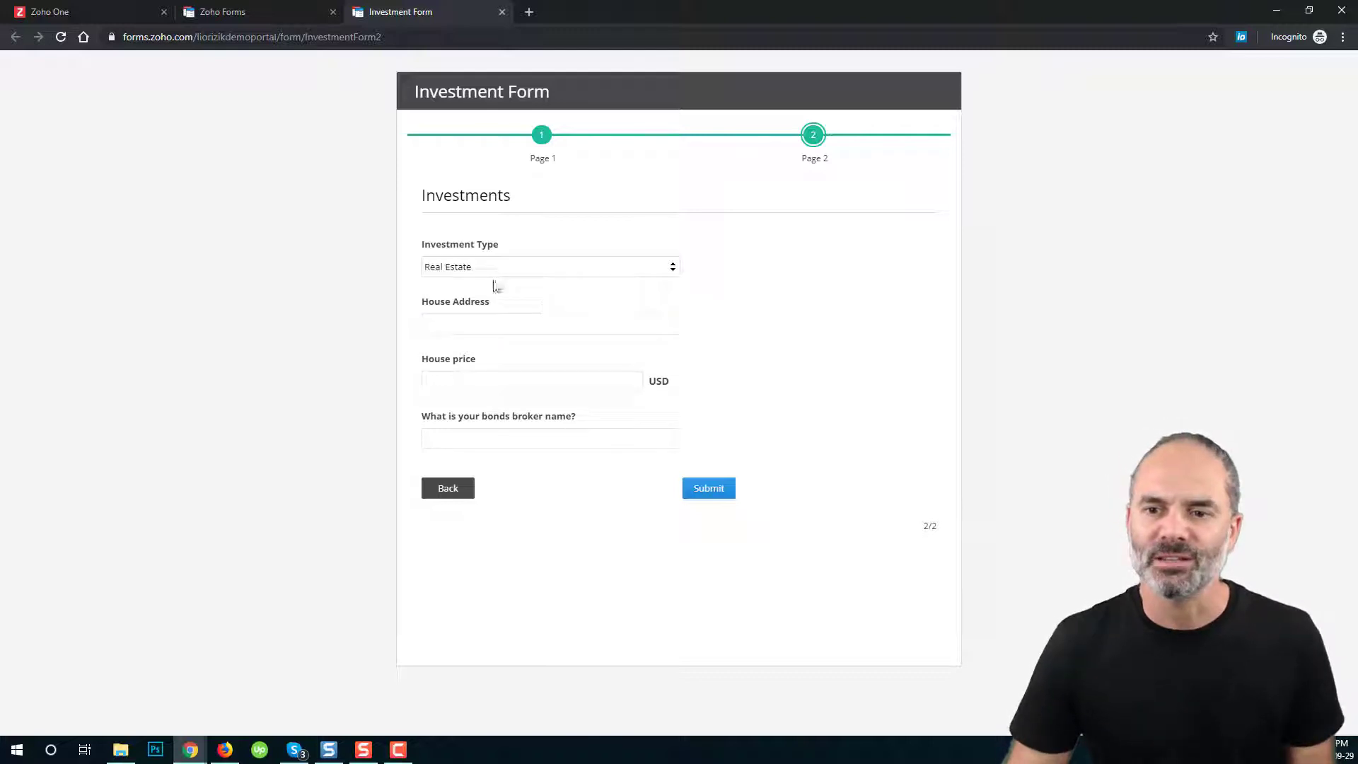
left_click(479, 268)
left_click(482, 310)
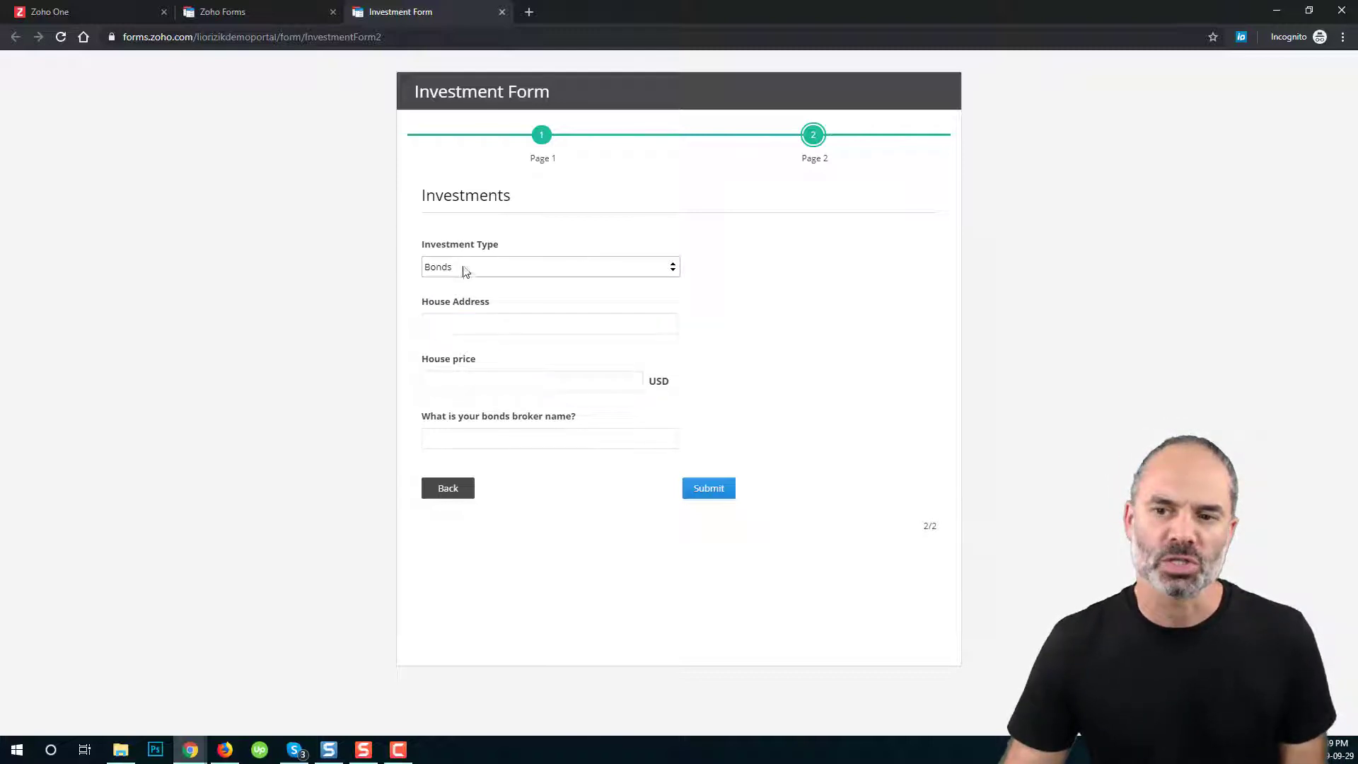
left_click(464, 269)
left_click(476, 321)
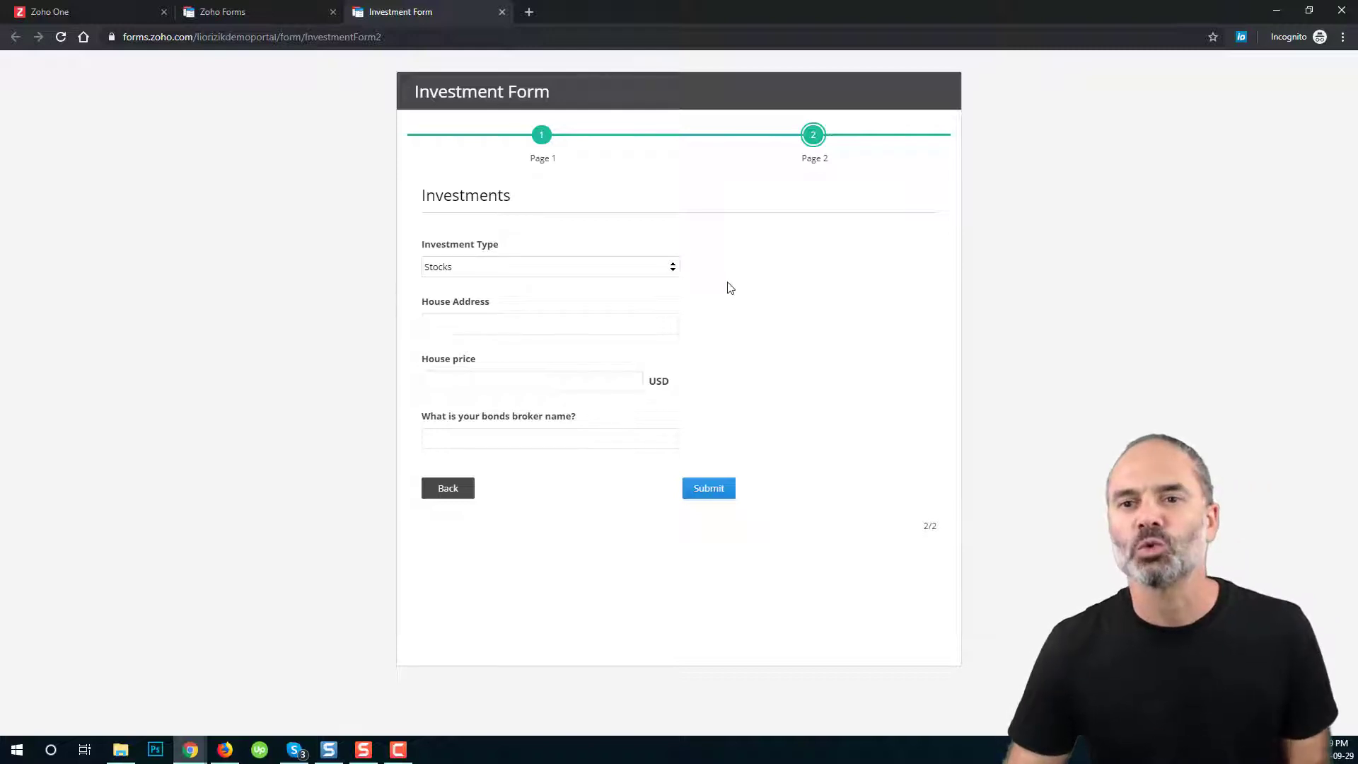
Return to the form editor and create a field rule named "Investment Type is Real Estate".
left_click(304, 11)
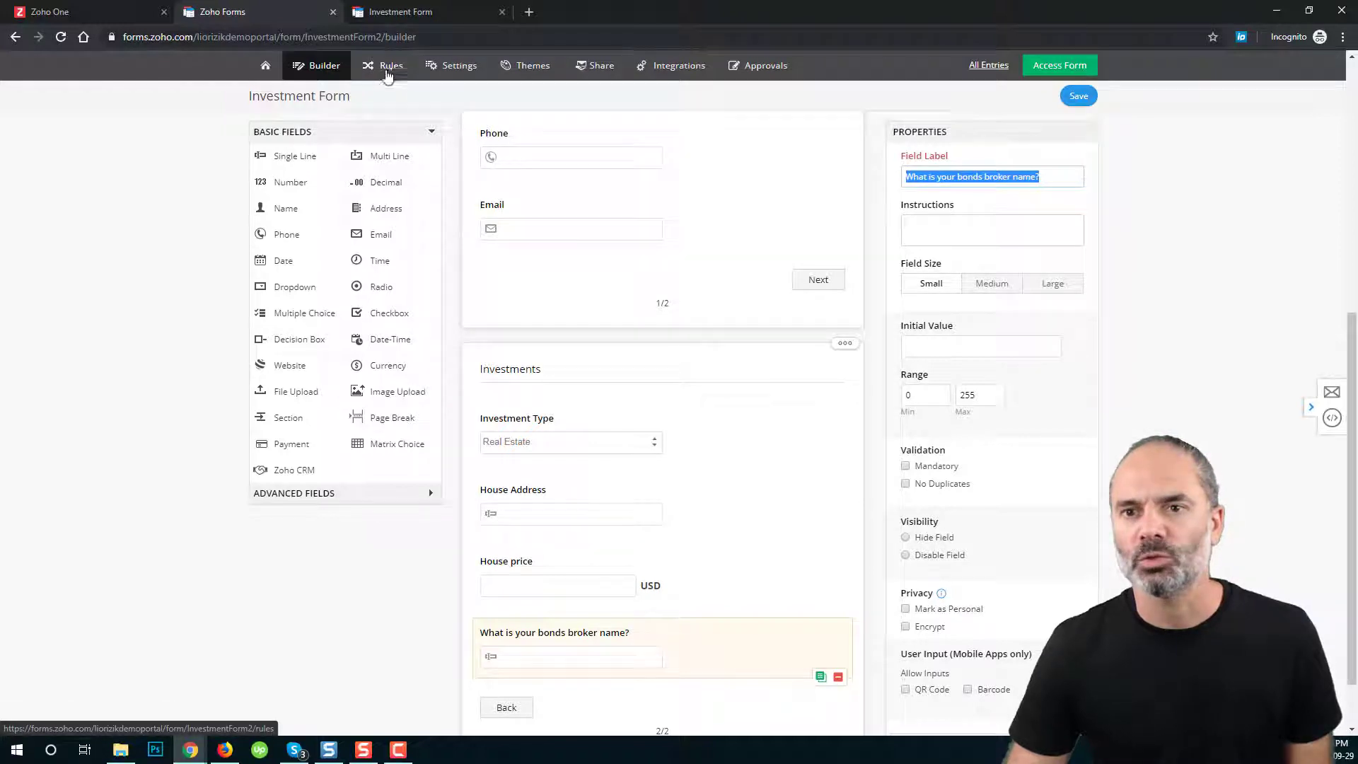
left_click(388, 66)
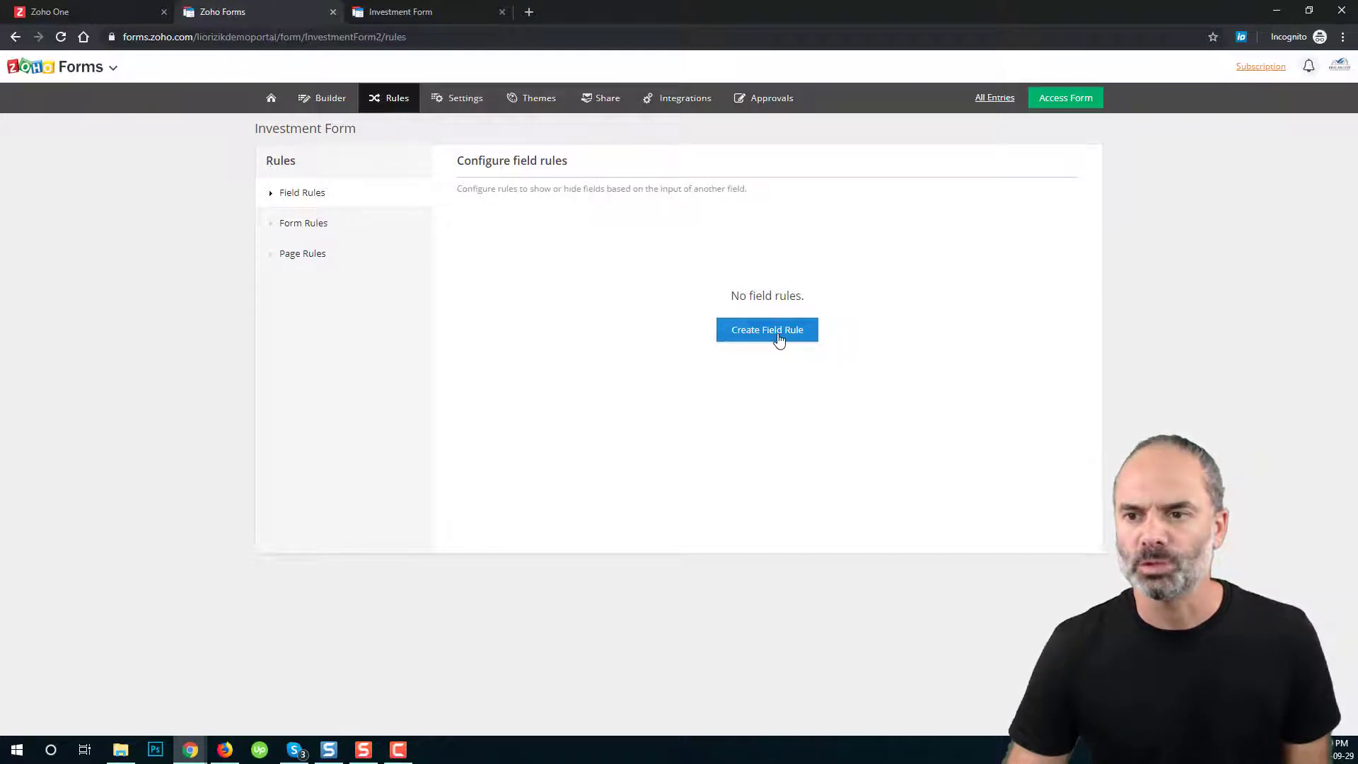
left_click(778, 340)
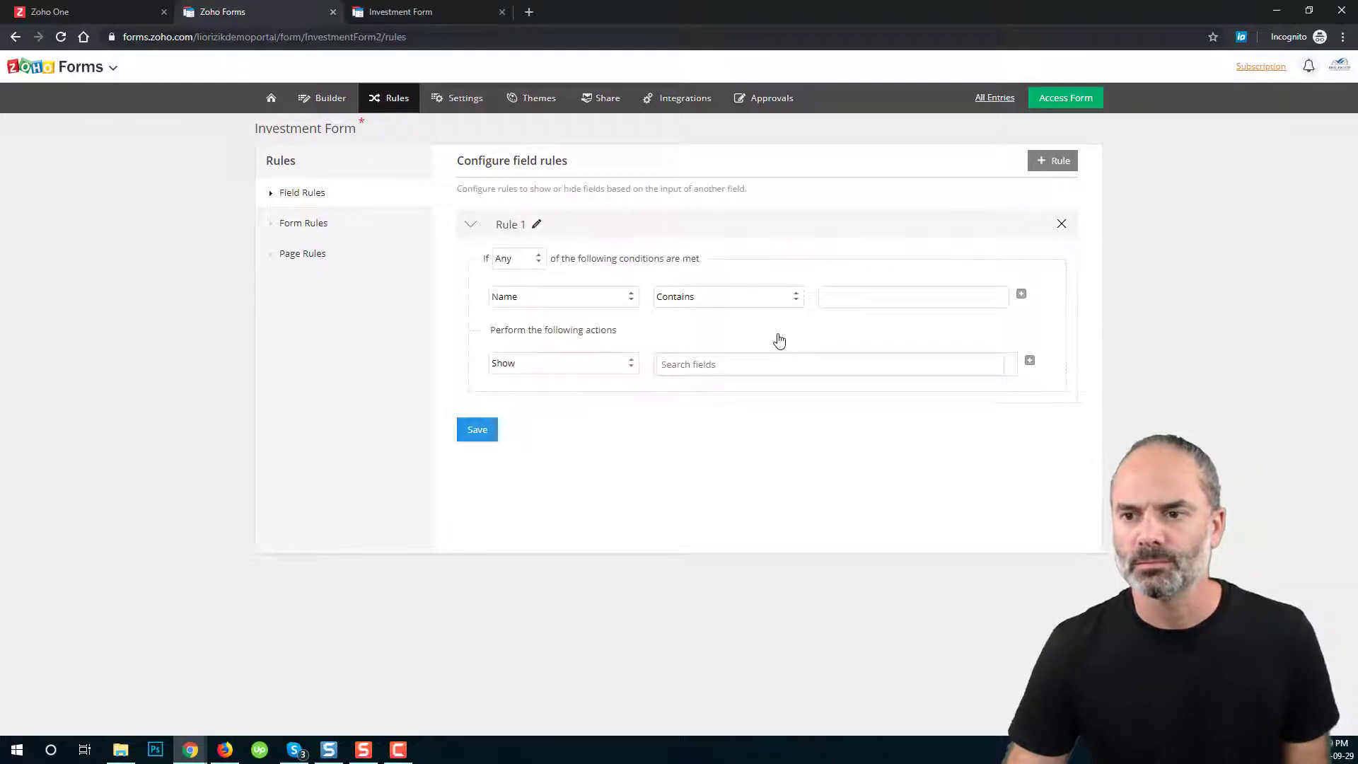
left_click(536, 224)
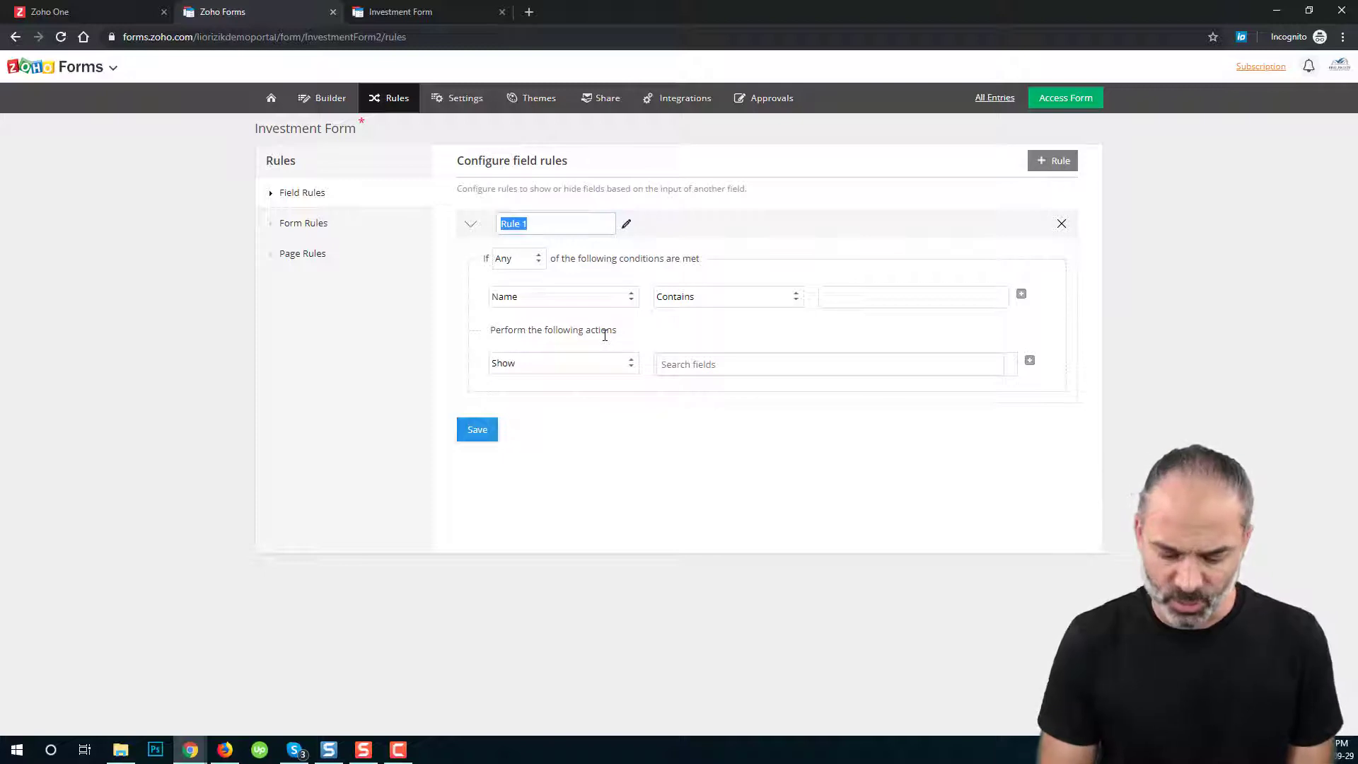
type("Investment Ty")
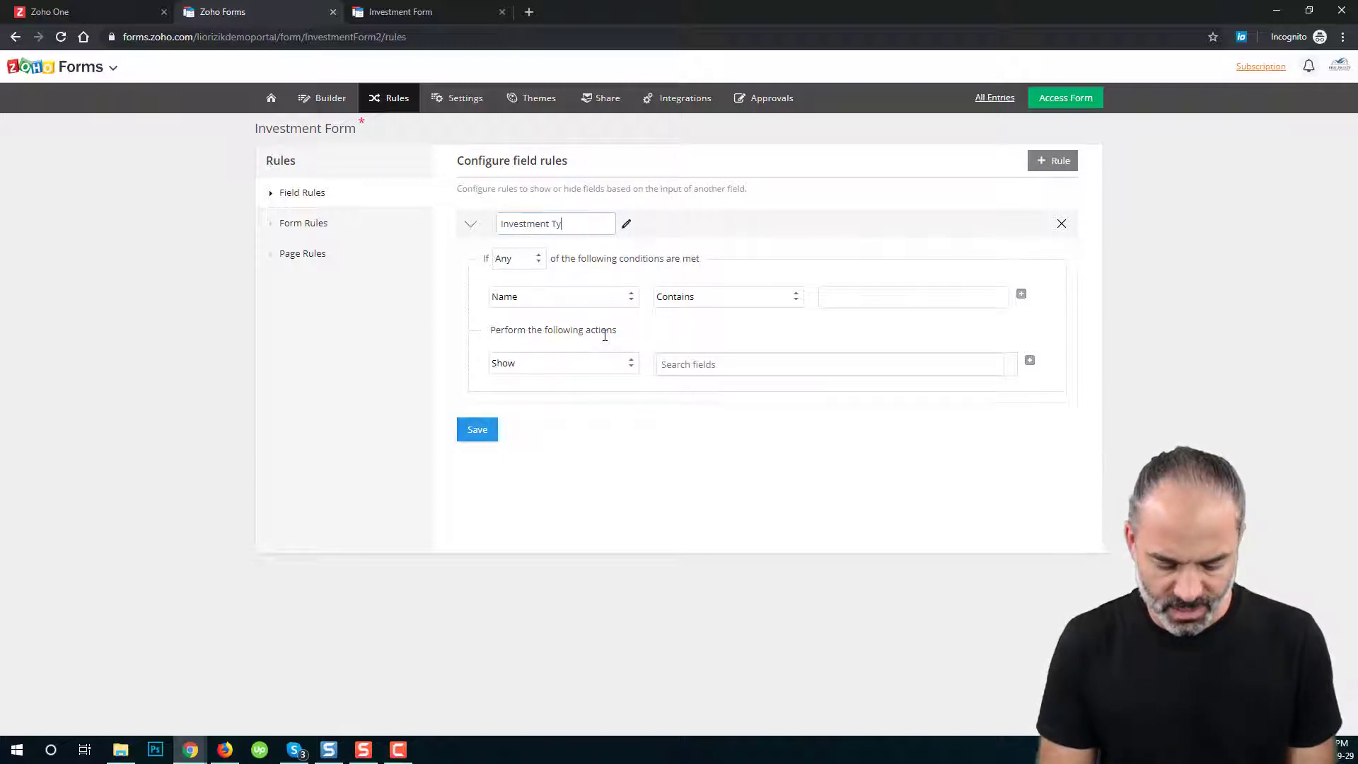
type("pe is Real")
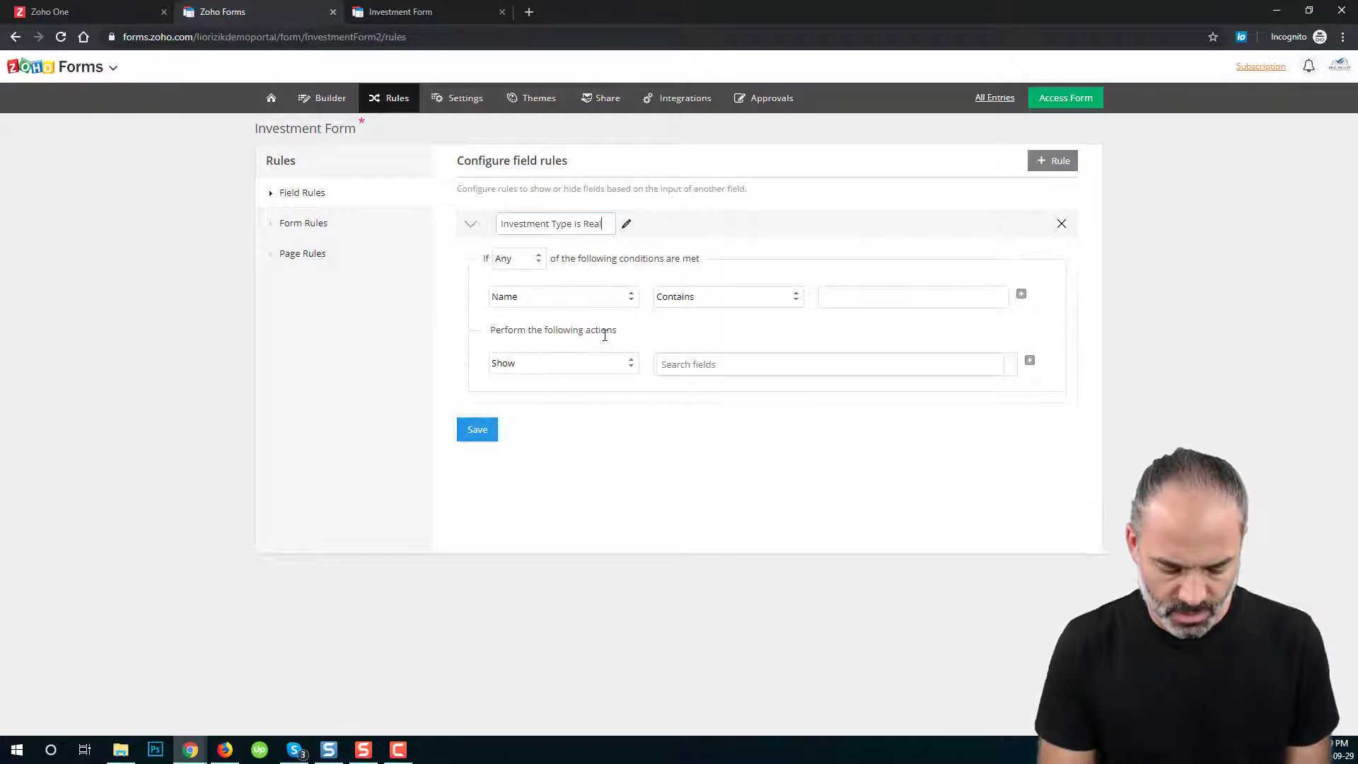
type(" Estate")
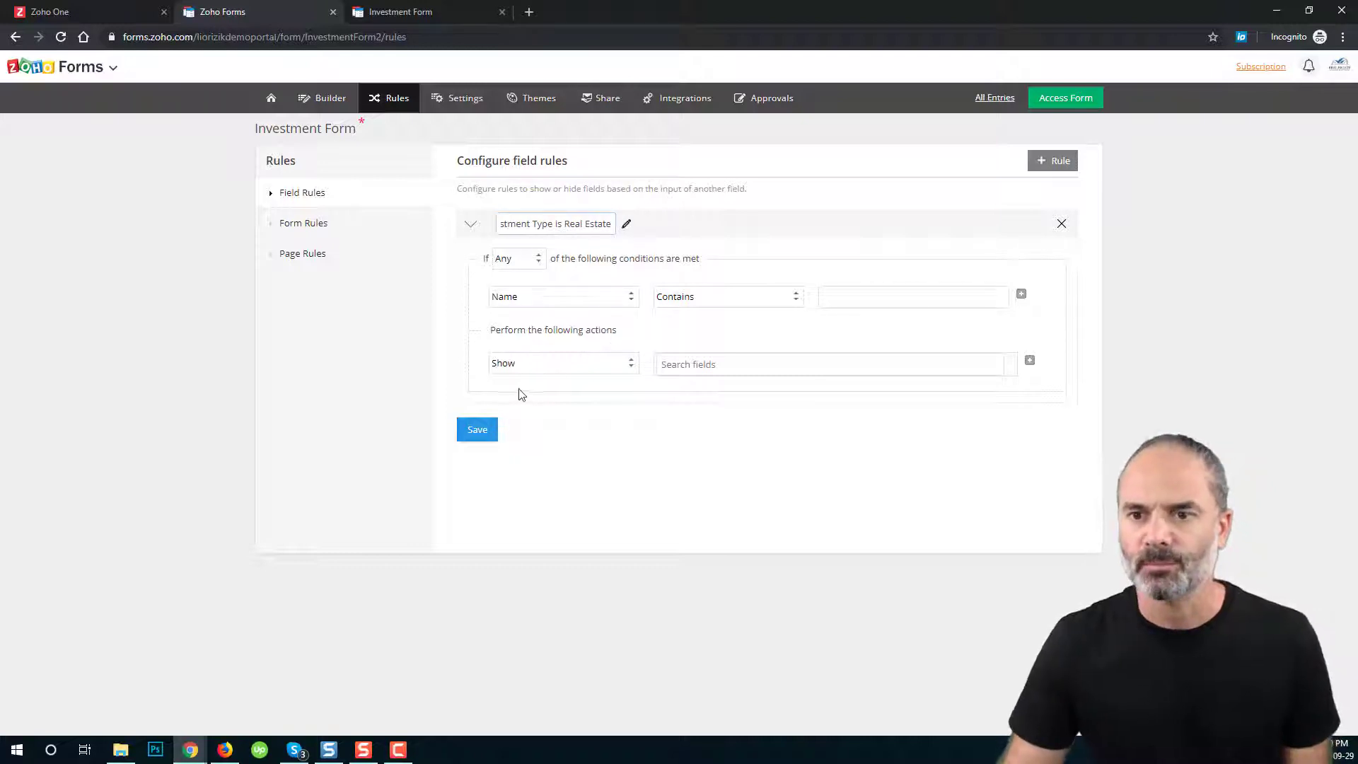
Set the rule's condition to Investment Type Is Real Estate.
left_click(576, 302)
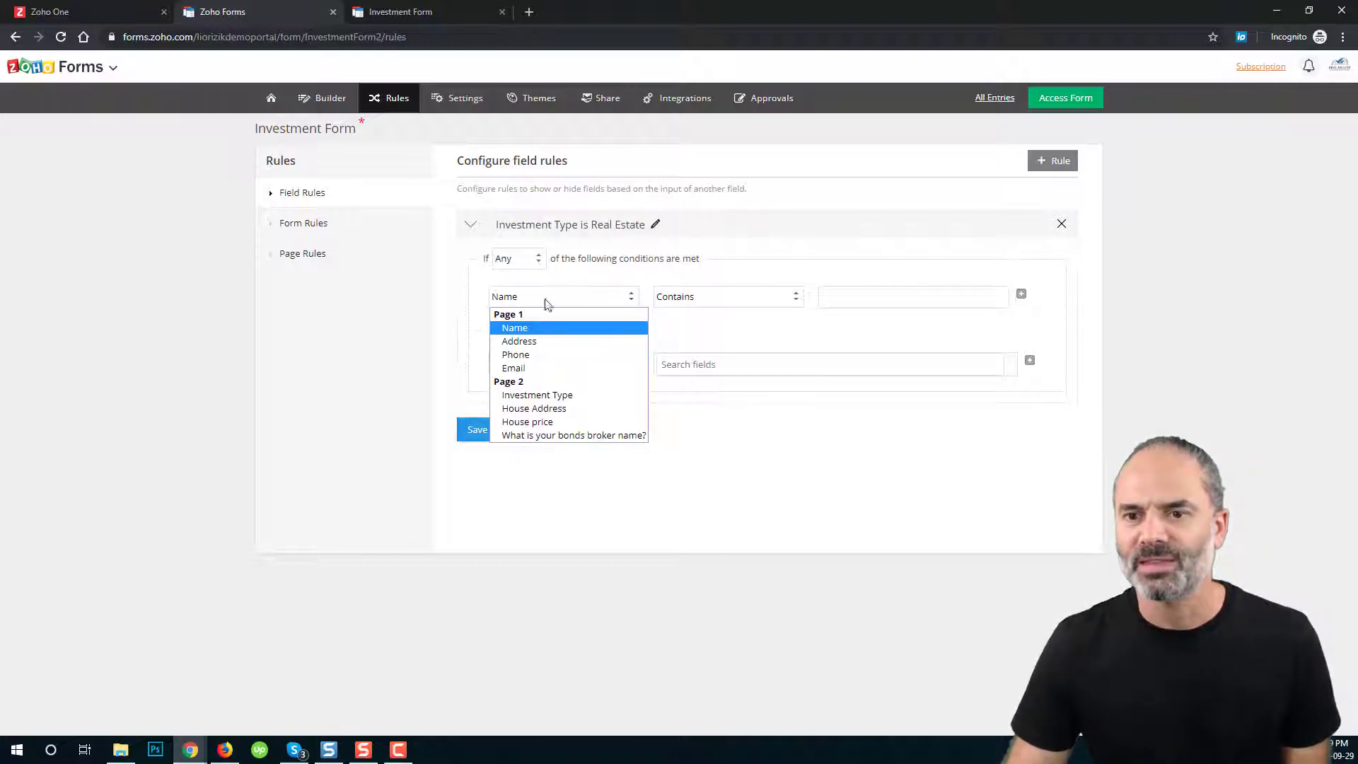
left_click(553, 398)
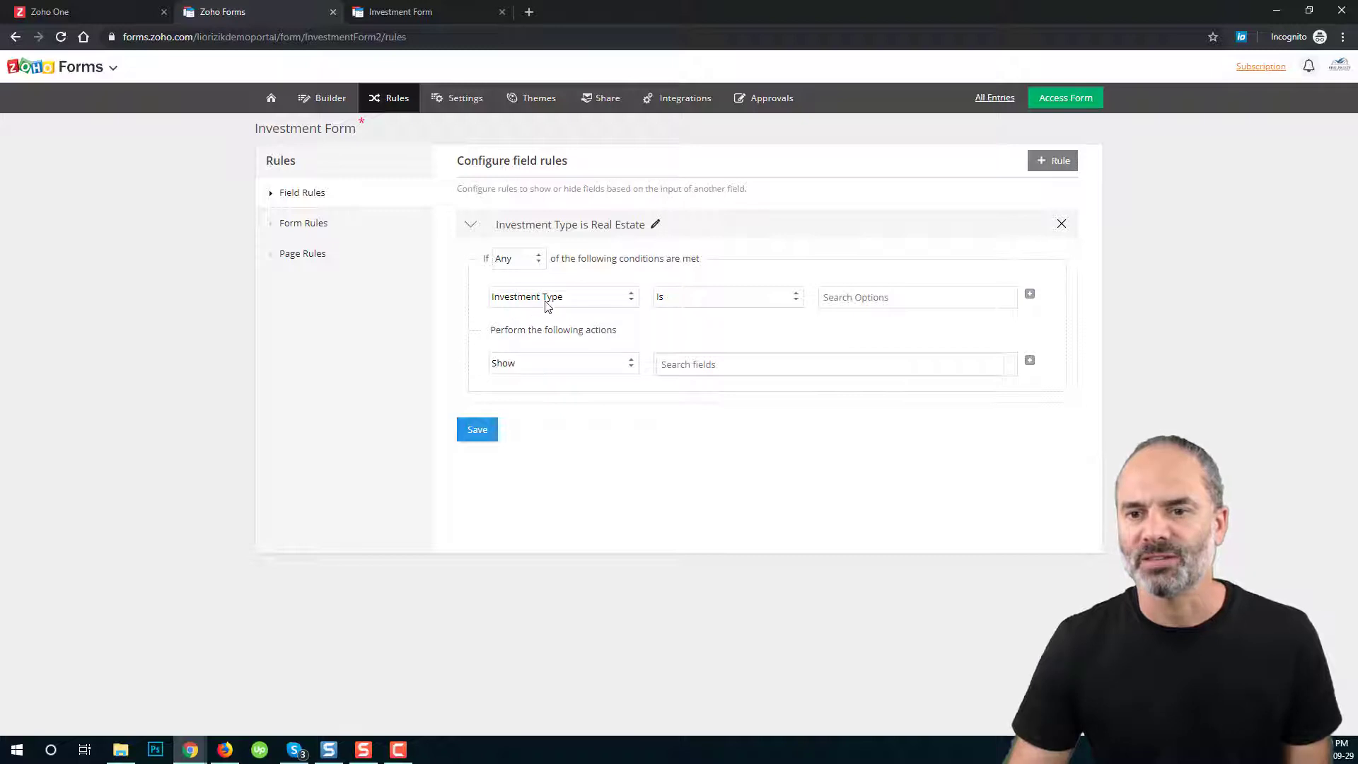
left_click(865, 297)
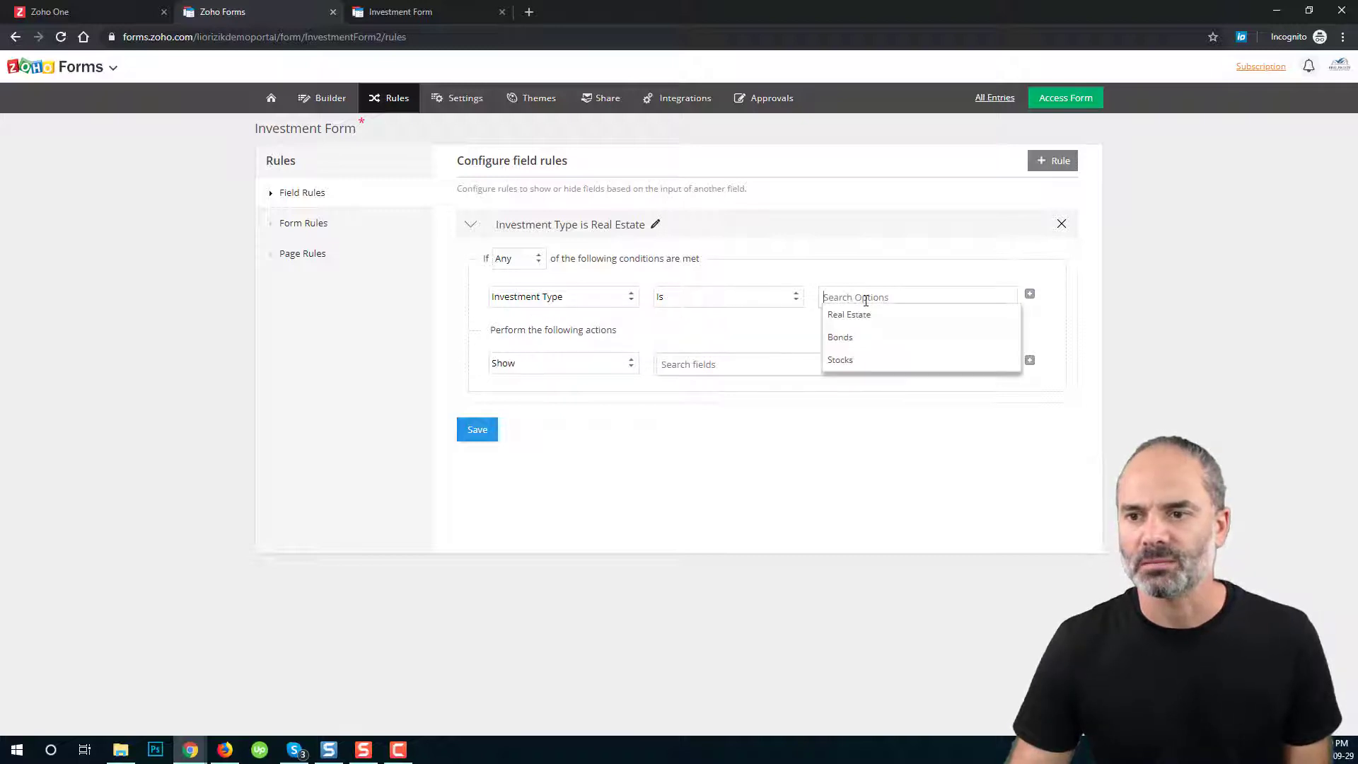
left_click(868, 320)
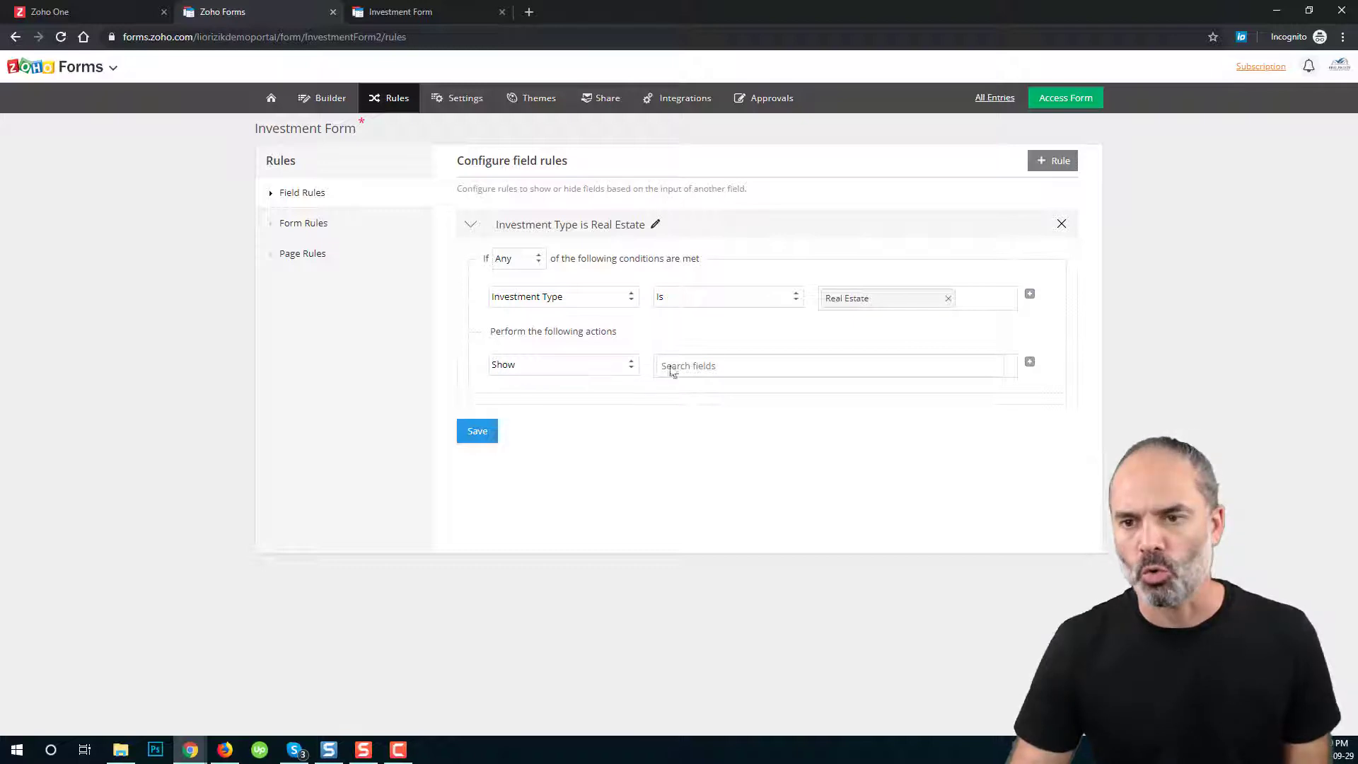
Make the rule show the House Address and House price fields, and save it.
left_click(707, 365)
scroll(707, 408, "down", 5)
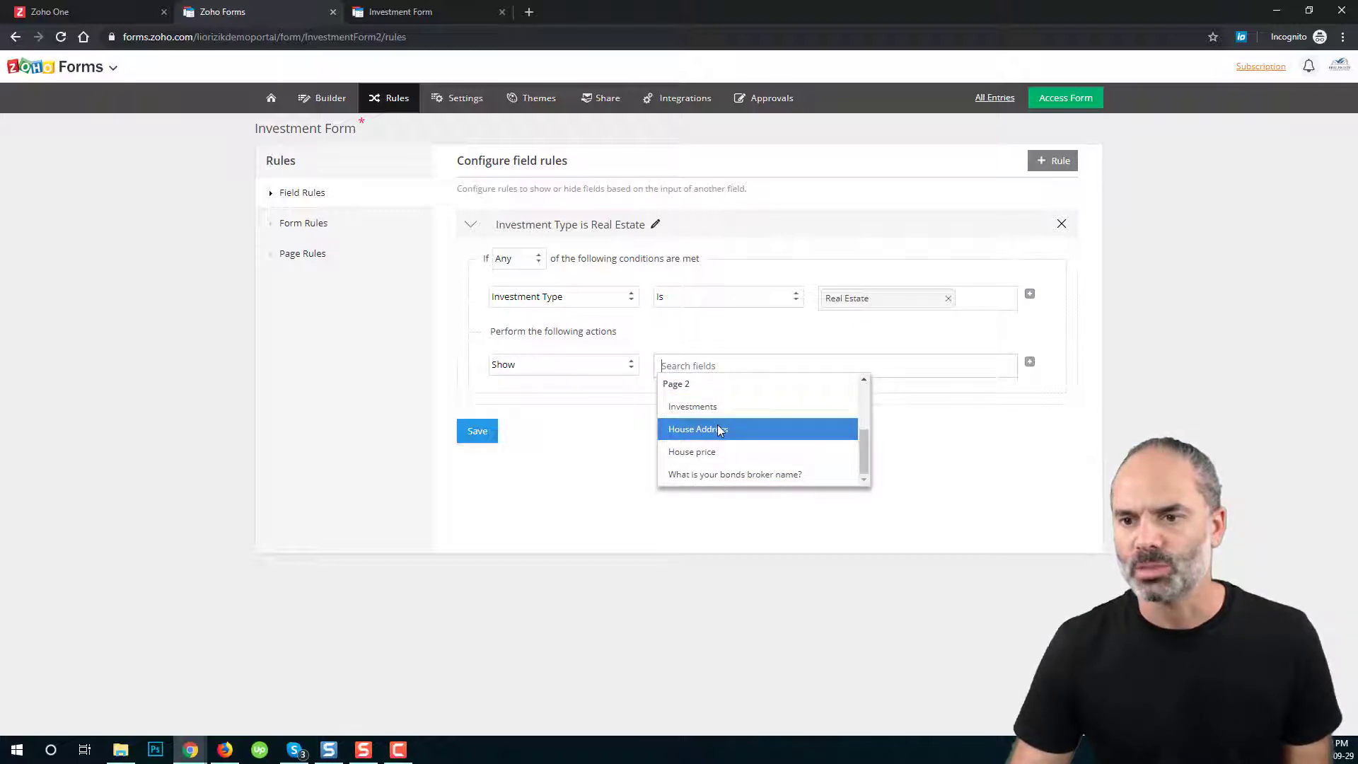
left_click(719, 429)
left_click(723, 388)
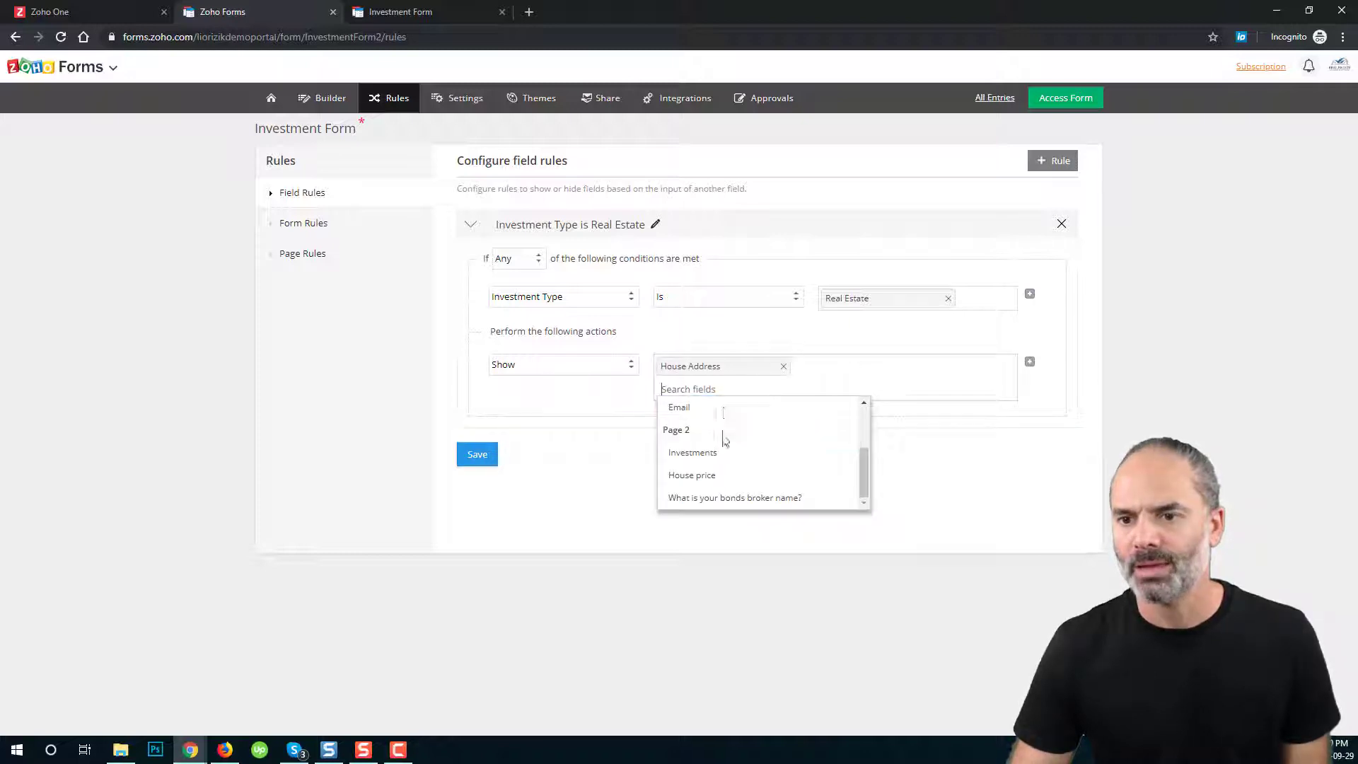
left_click(727, 476)
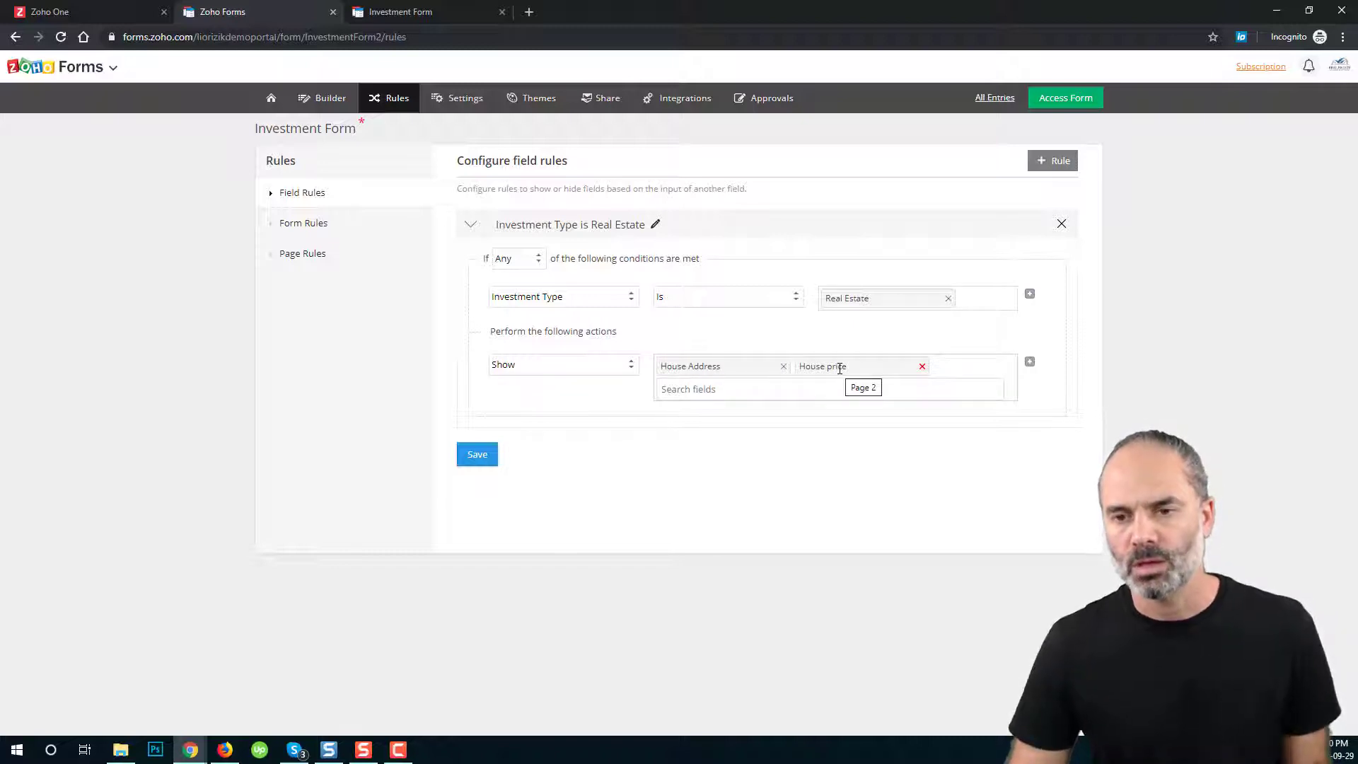
left_click(573, 365)
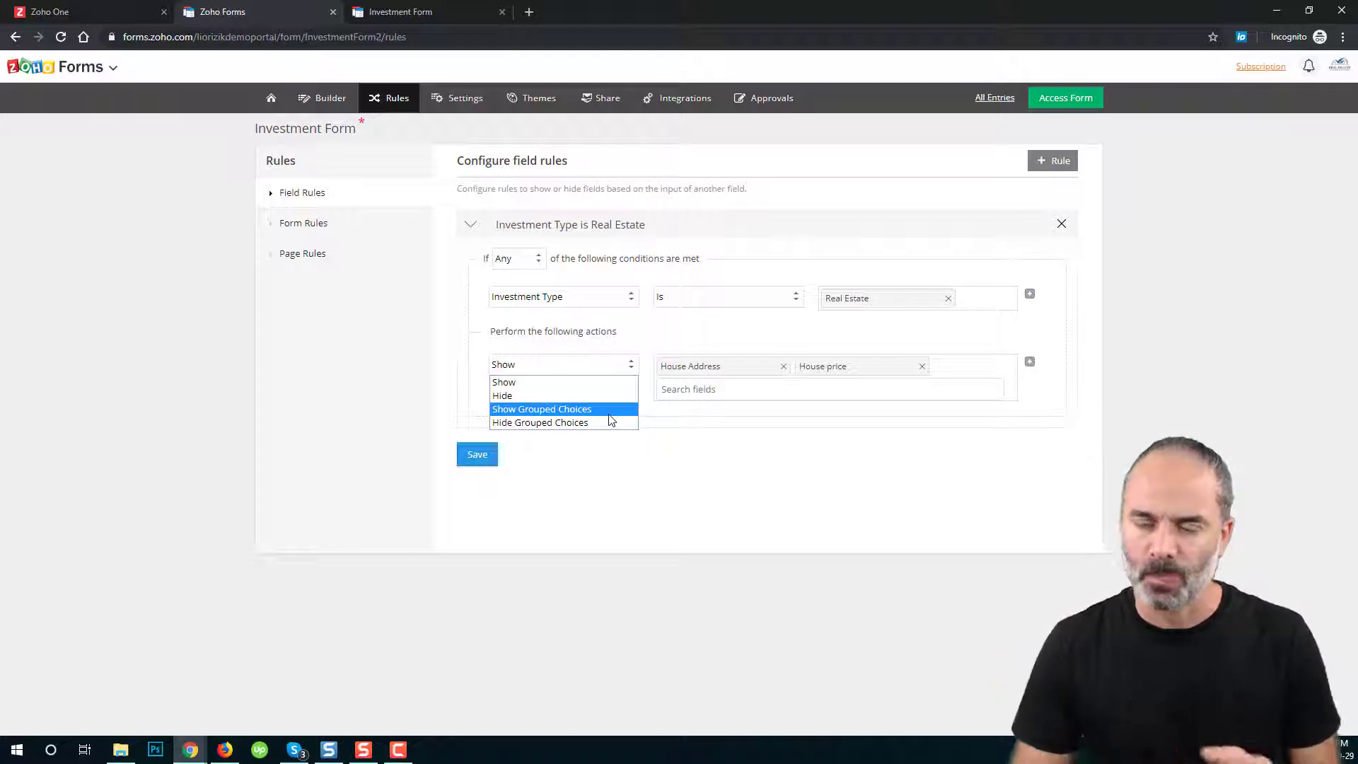
left_click(400, 390)
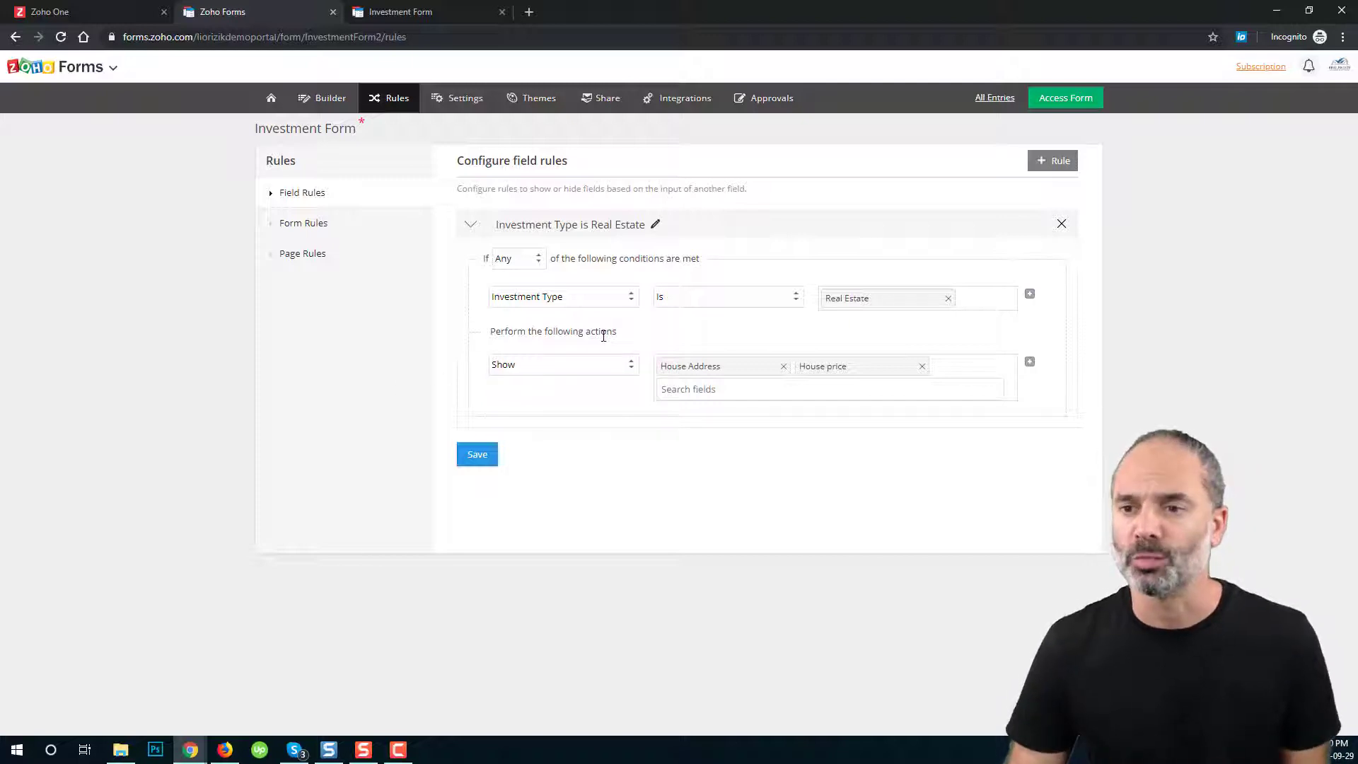
left_click(487, 456)
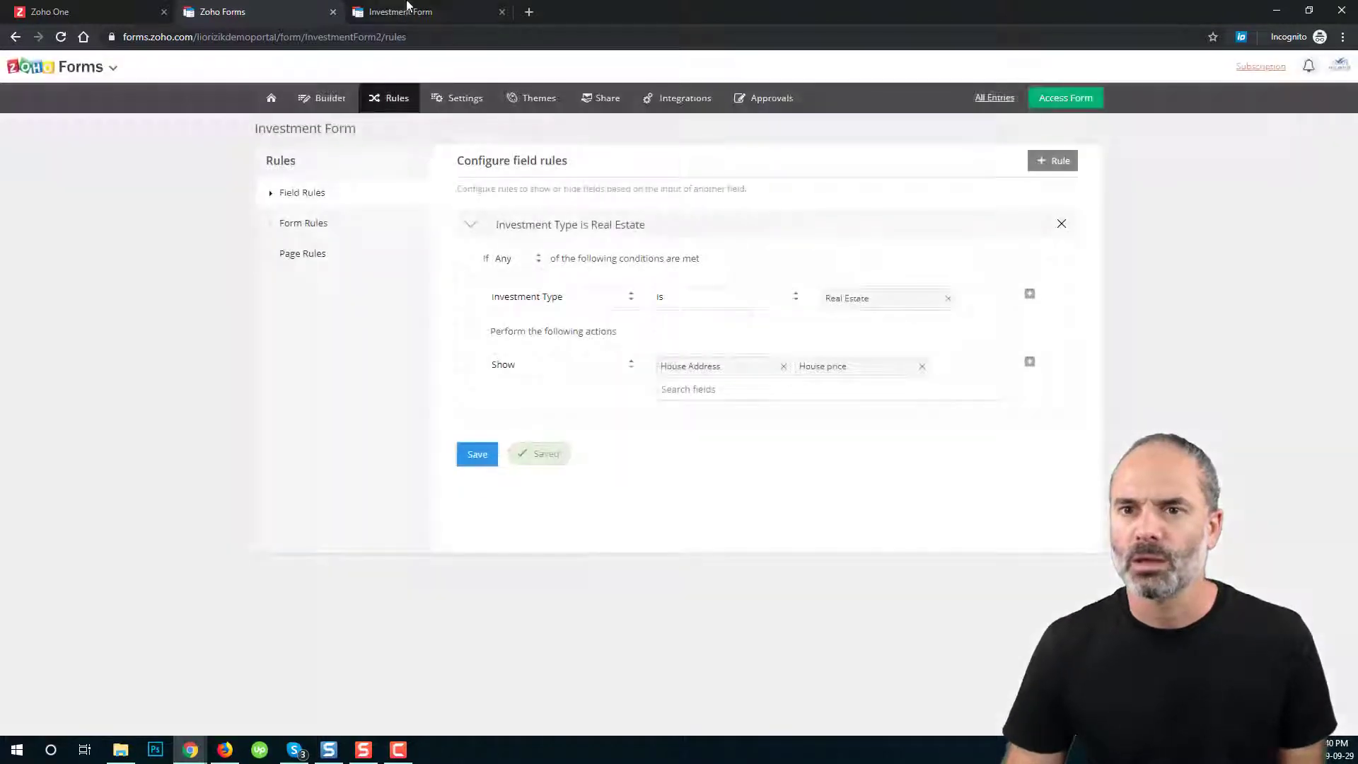
Reload the live form, test Bonds, Stocks and Real Estate as the Investment Type on page 2, and return to the field rules.
left_click(408, 11)
left_click(60, 37)
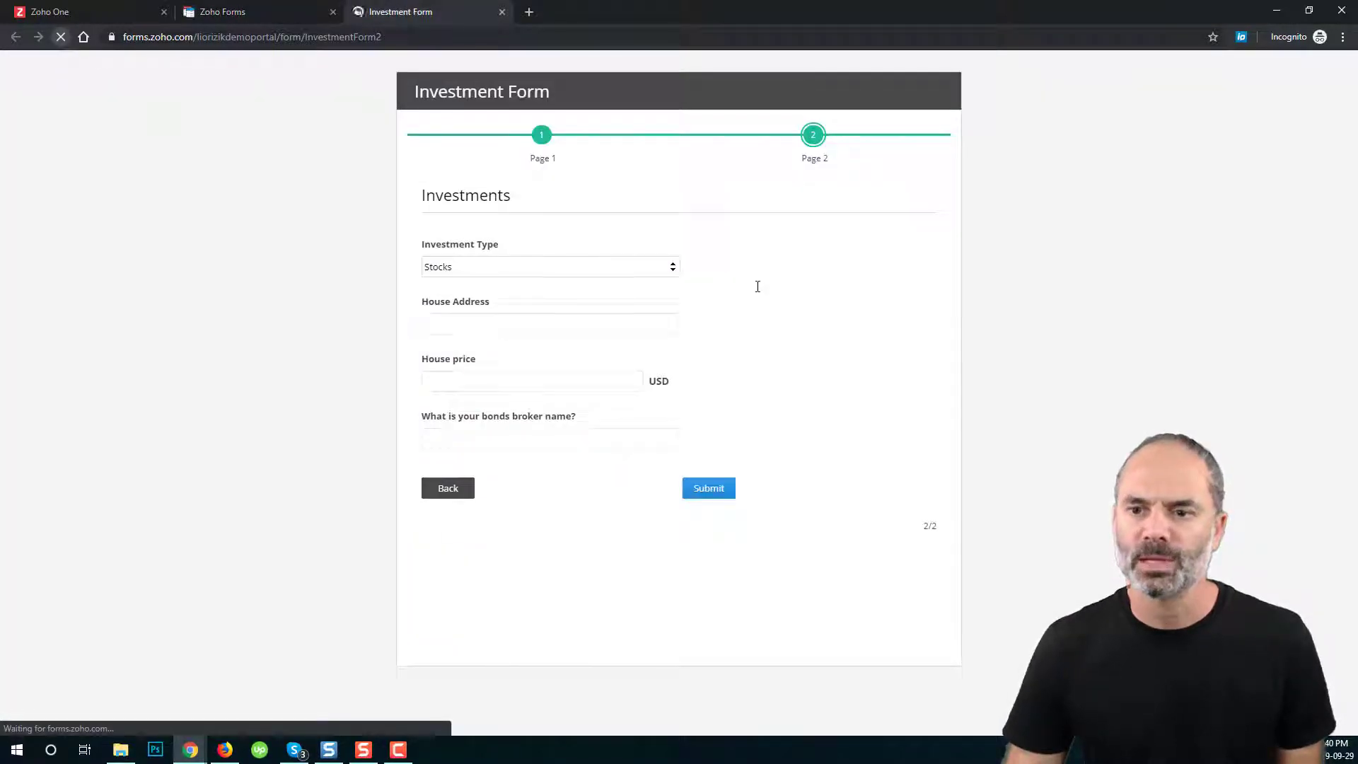
left_click(919, 611)
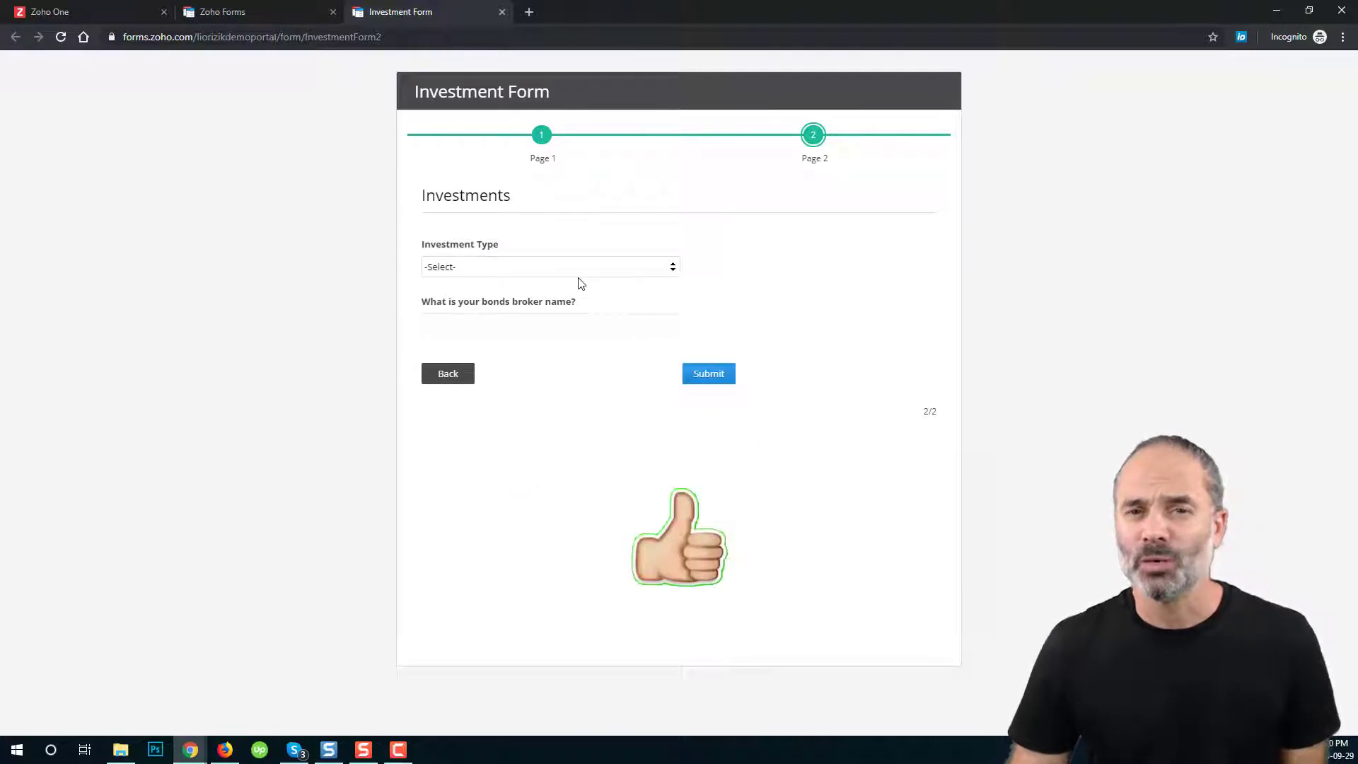
left_click(523, 269)
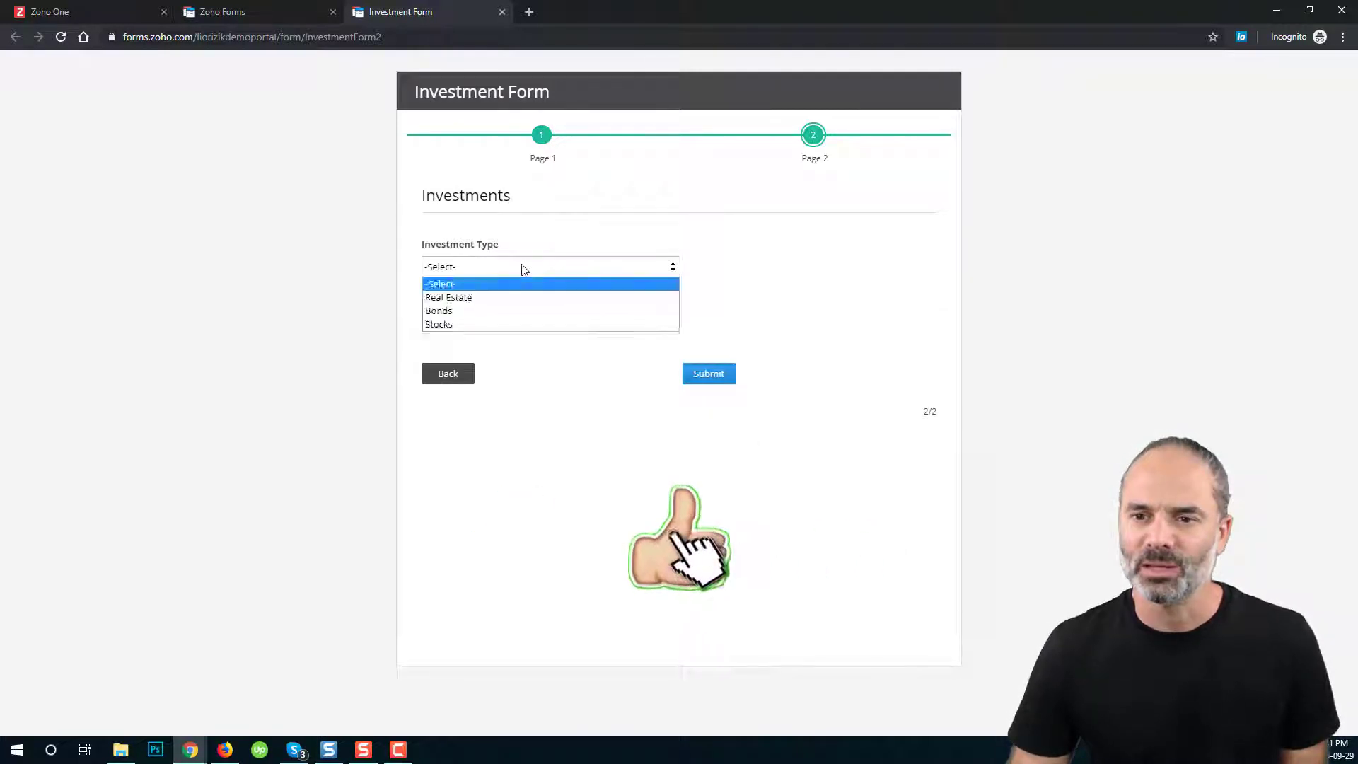
left_click(484, 314)
left_click(543, 265)
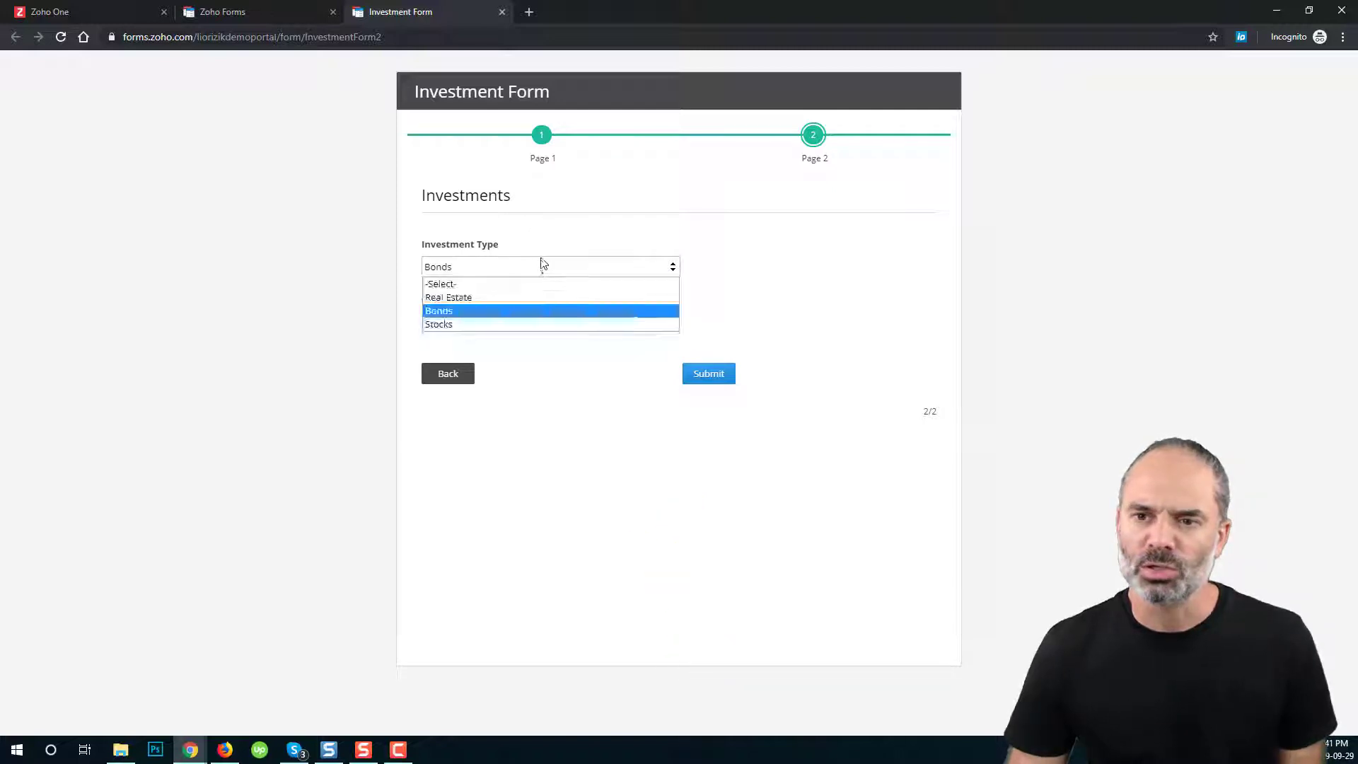
left_click(495, 324)
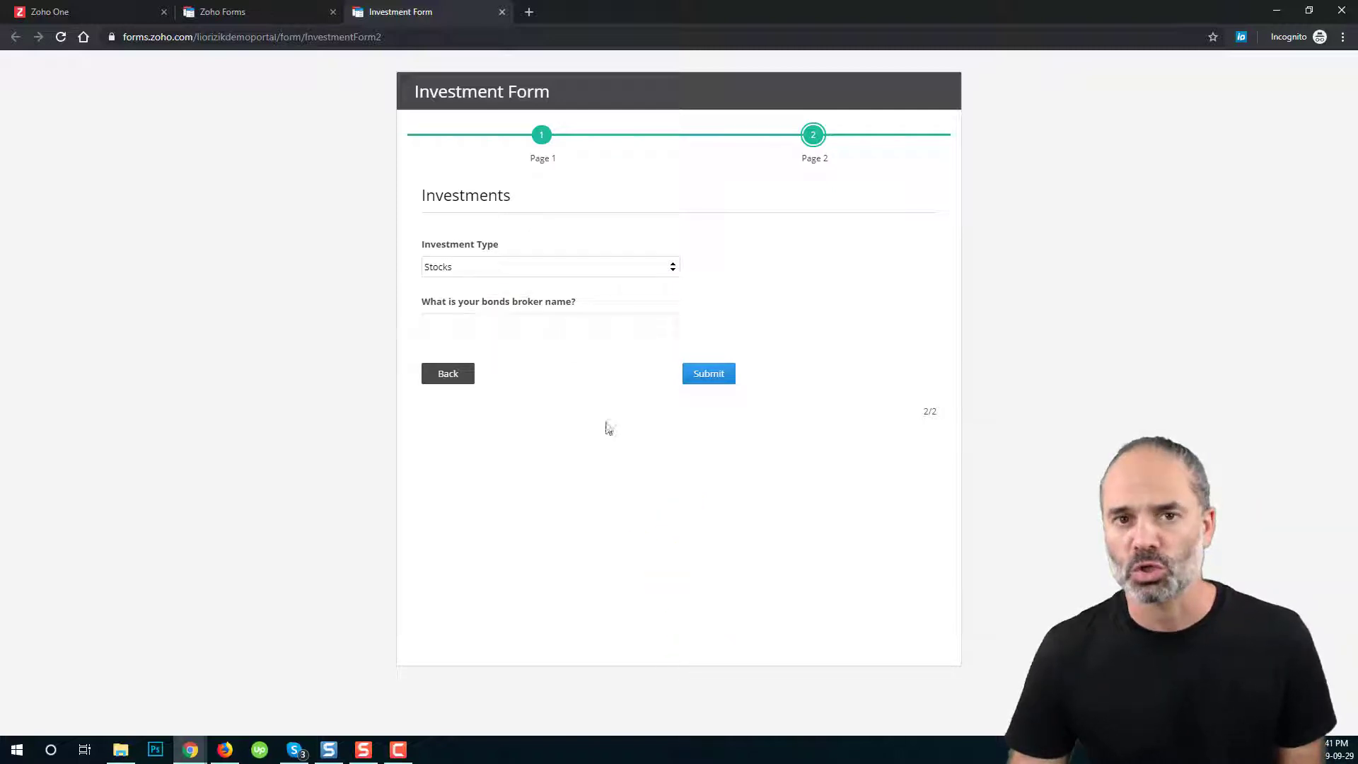
left_click(556, 266)
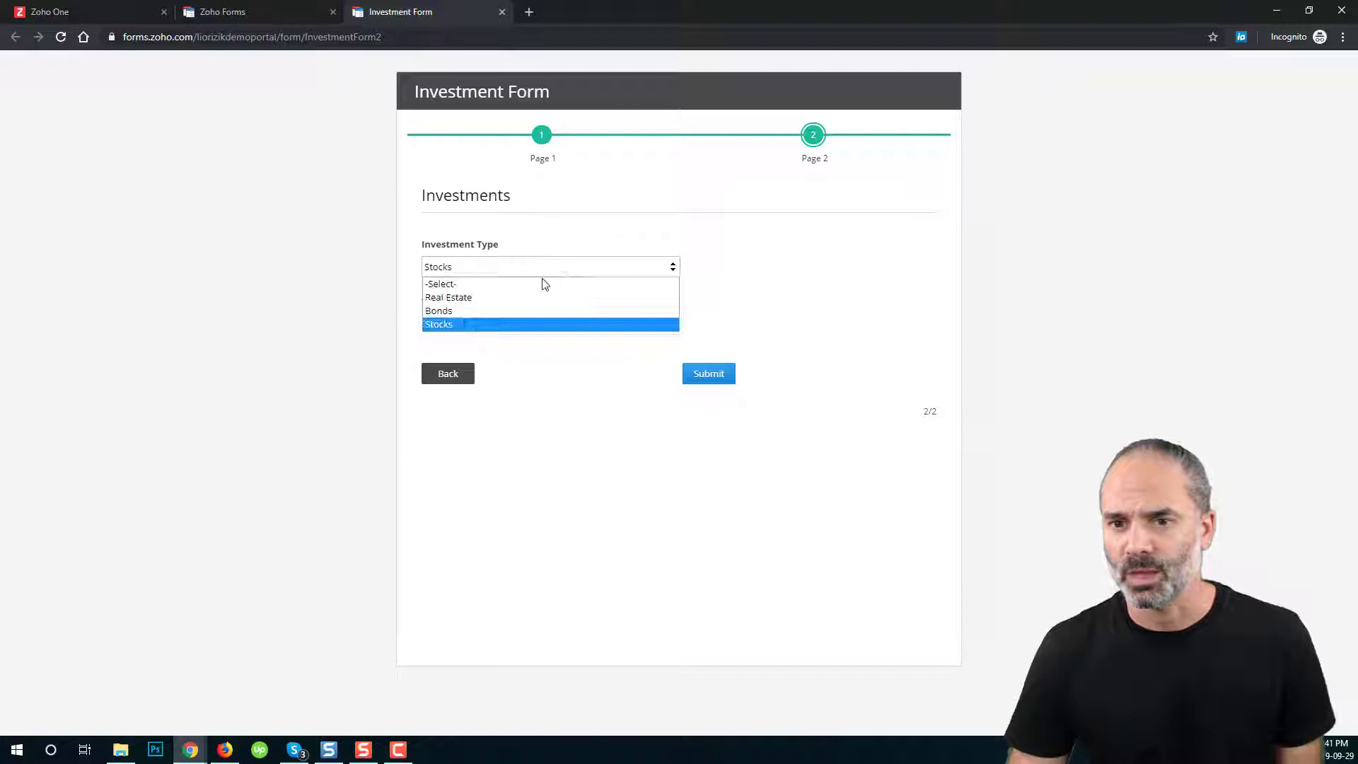
left_click(486, 298)
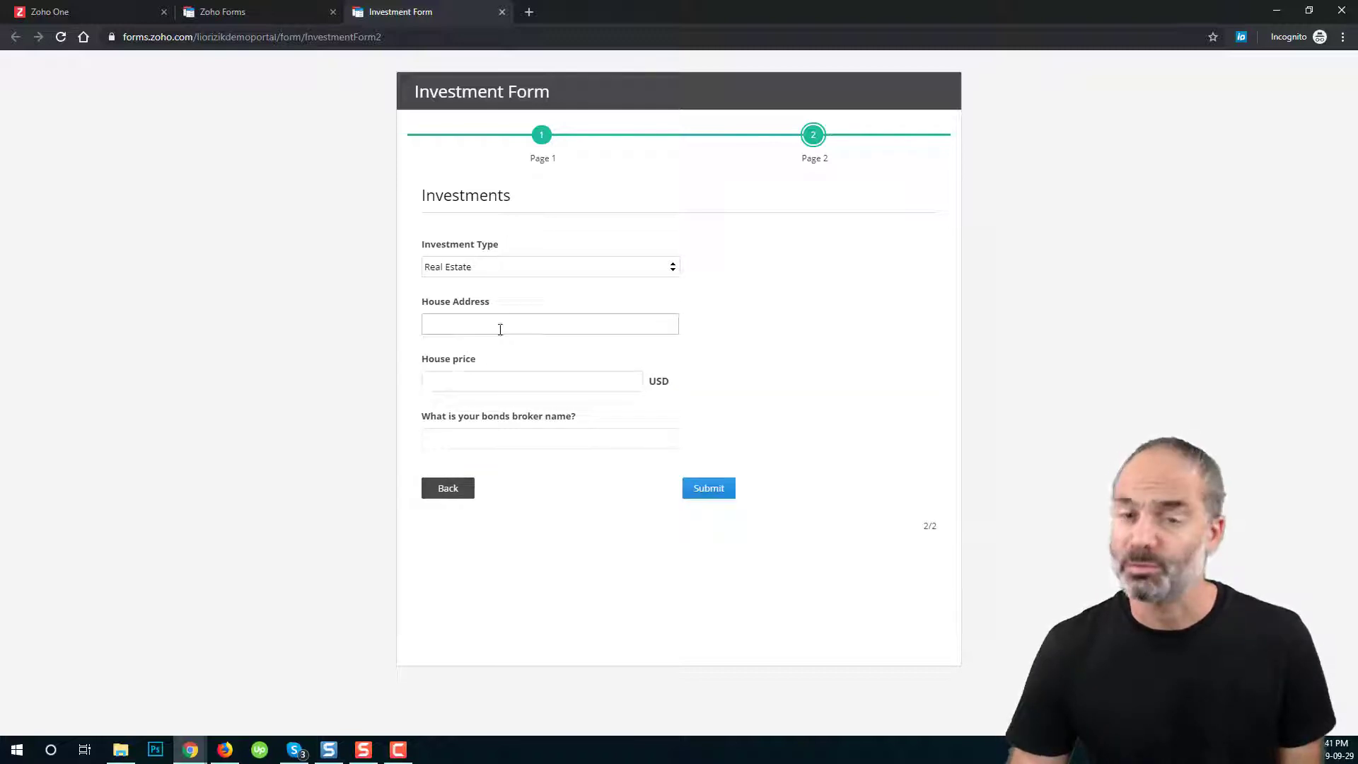
left_click(288, 15)
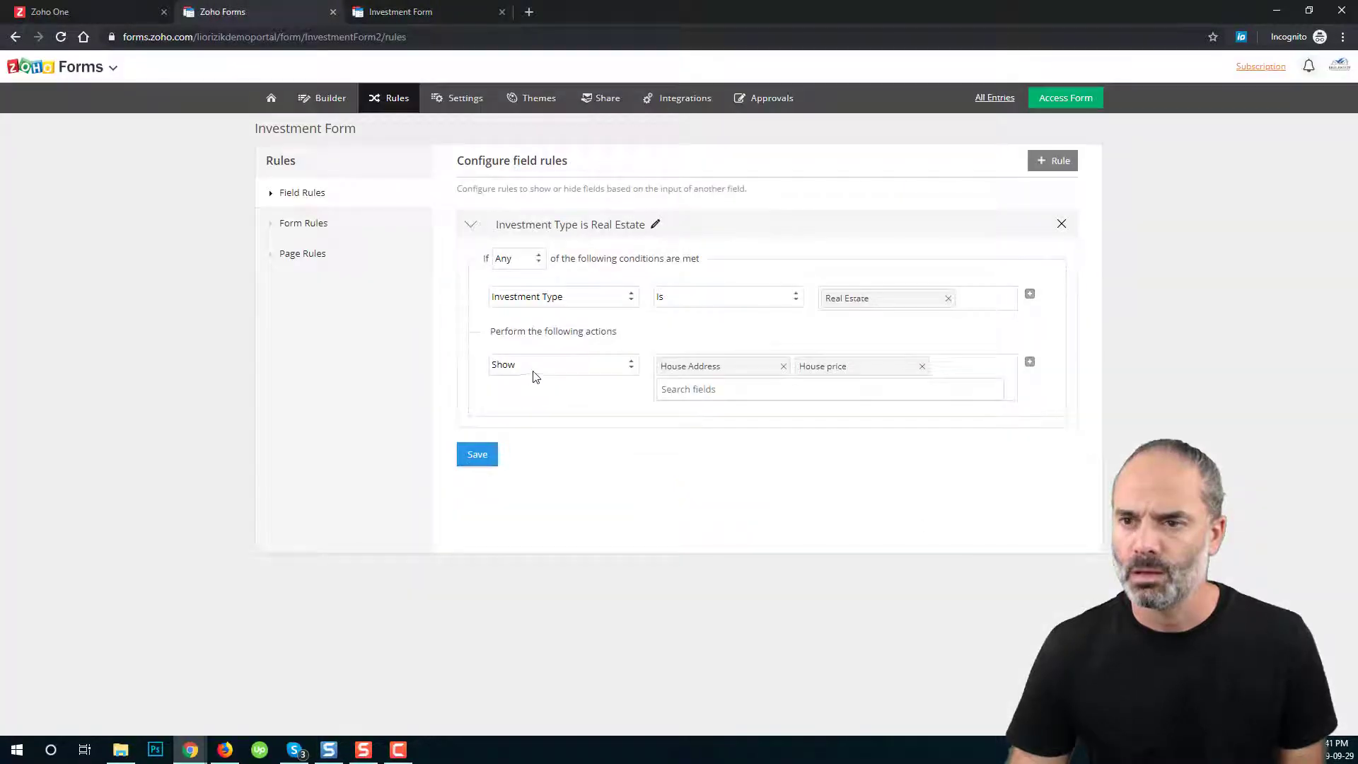
Add a second field rule and name it "Investment type is Bonds".
left_click(1054, 162)
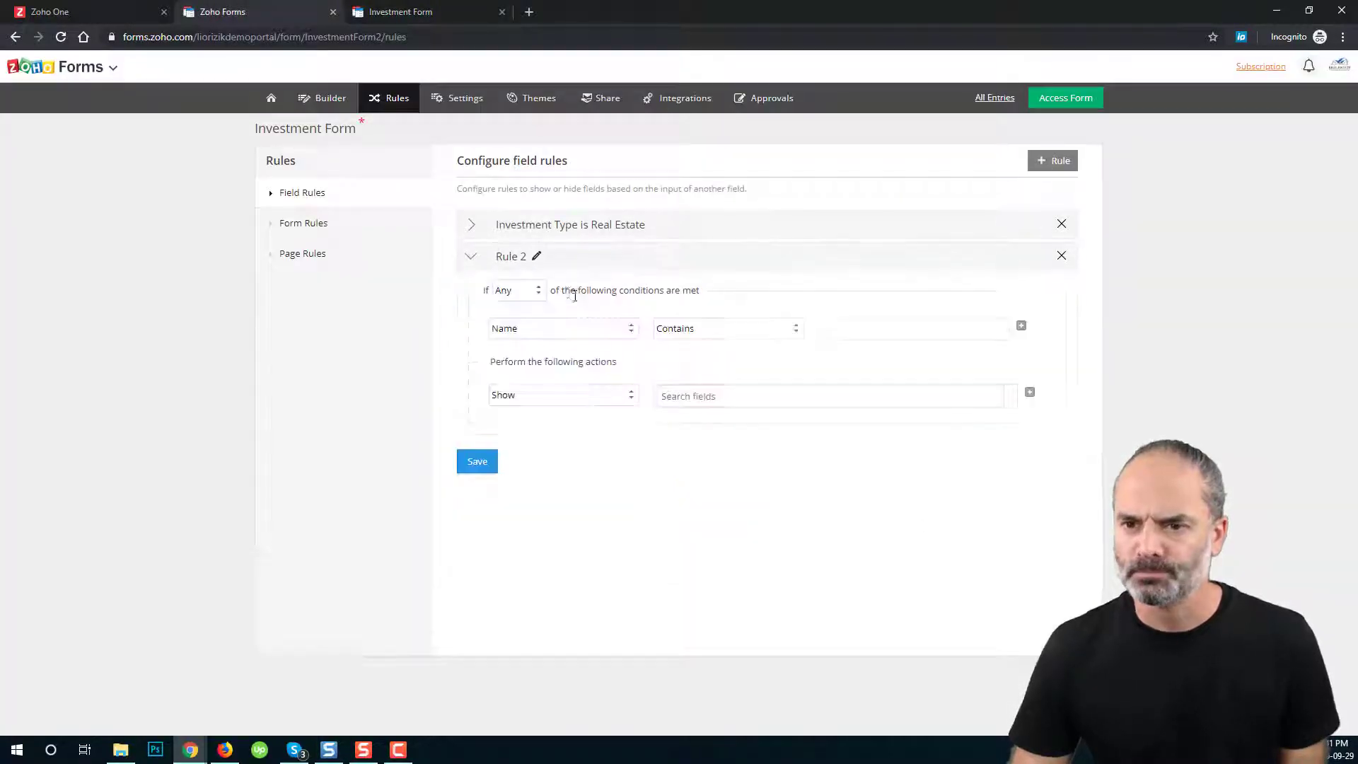
left_click(537, 256)
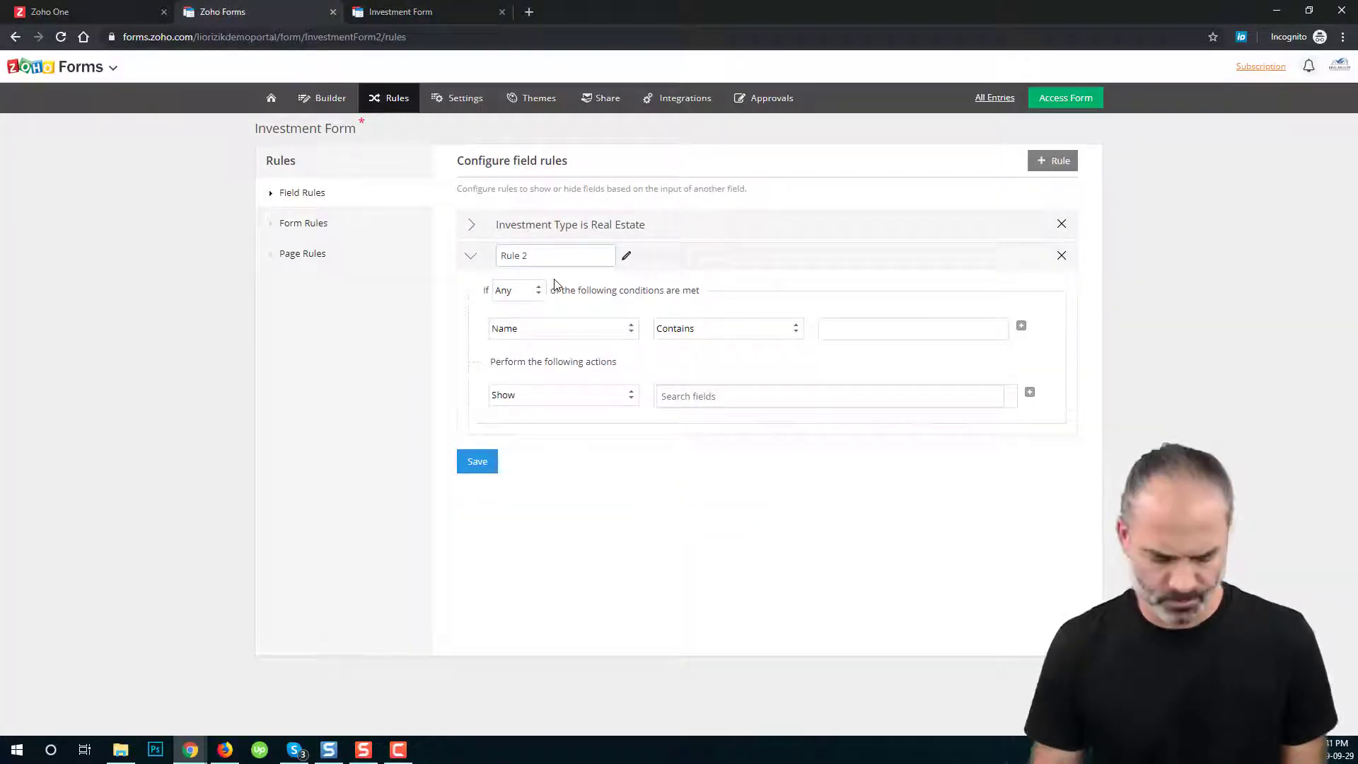
key("ctrl+a")
key("BackSpace")
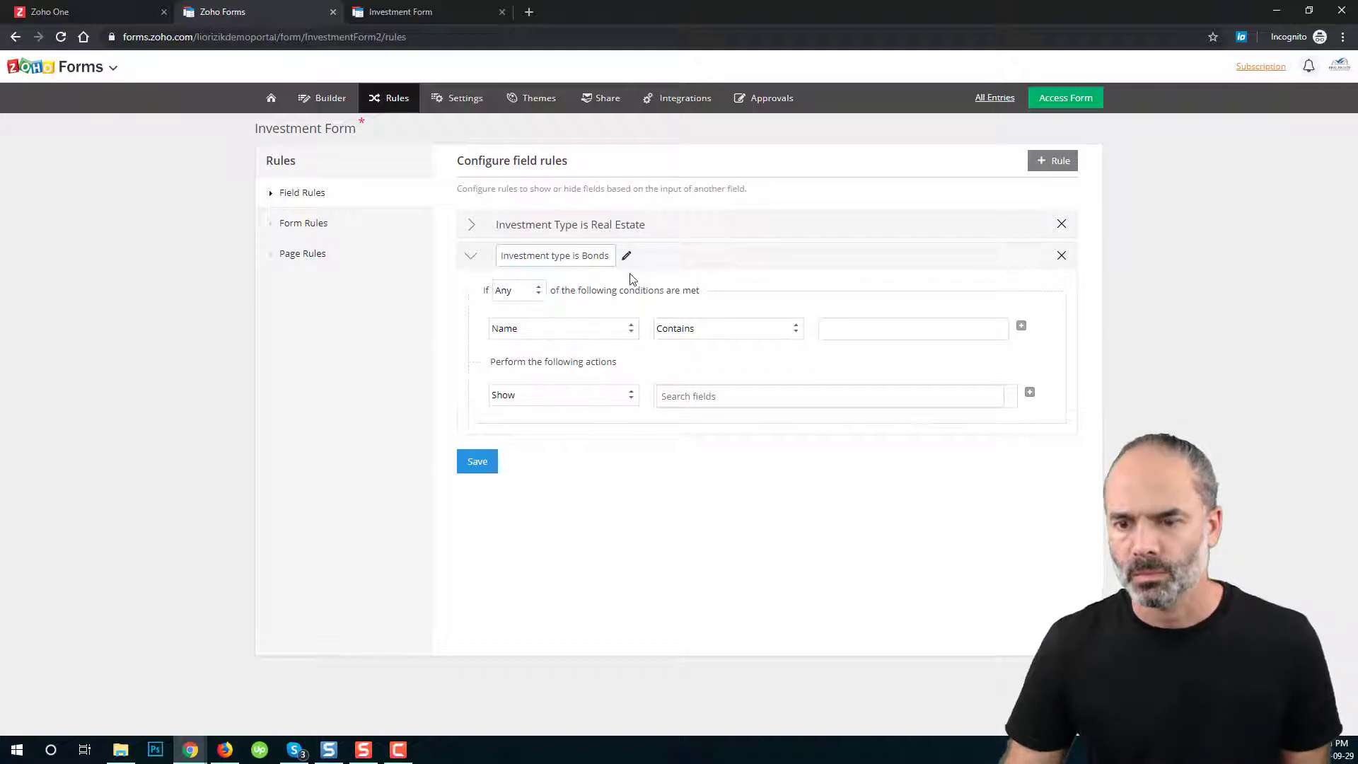
Set the new rule's condition to Investment Type Is Bonds.
left_click(593, 331)
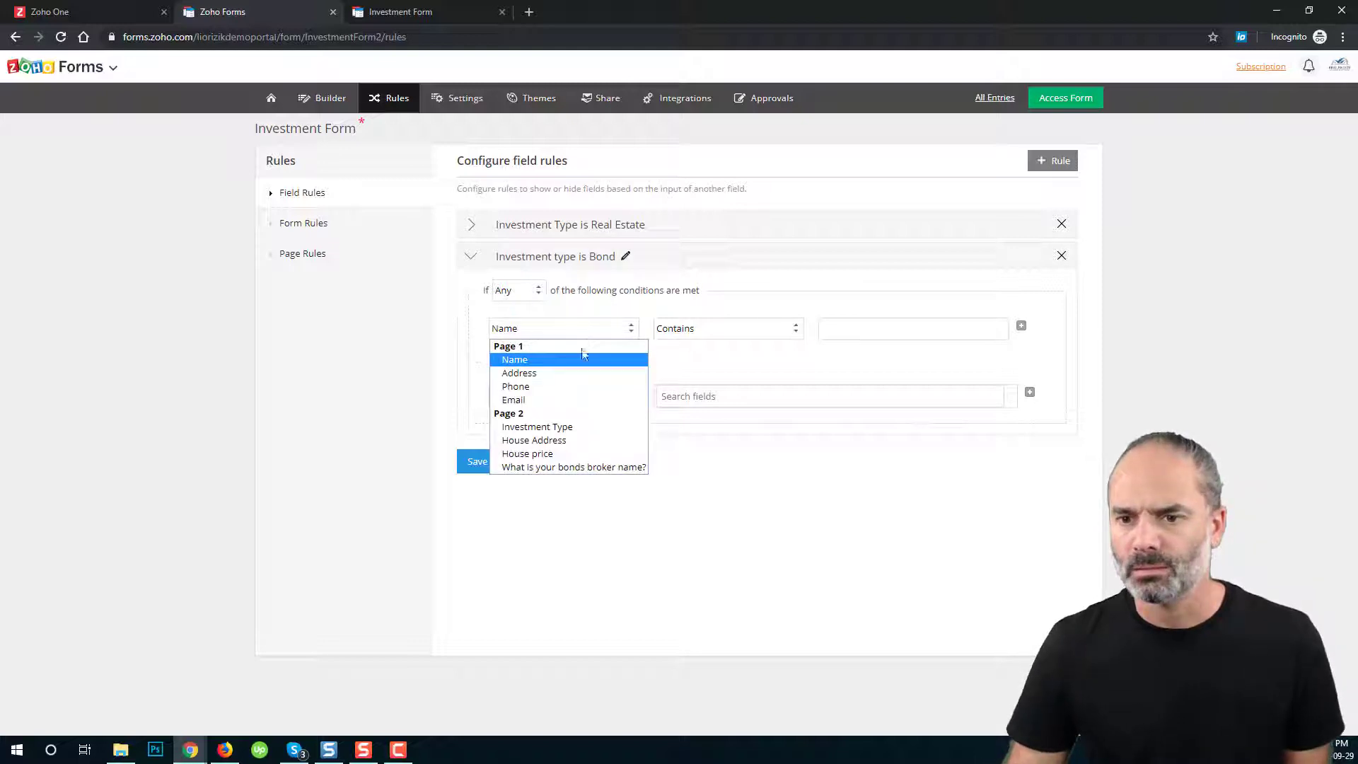
left_click(553, 429)
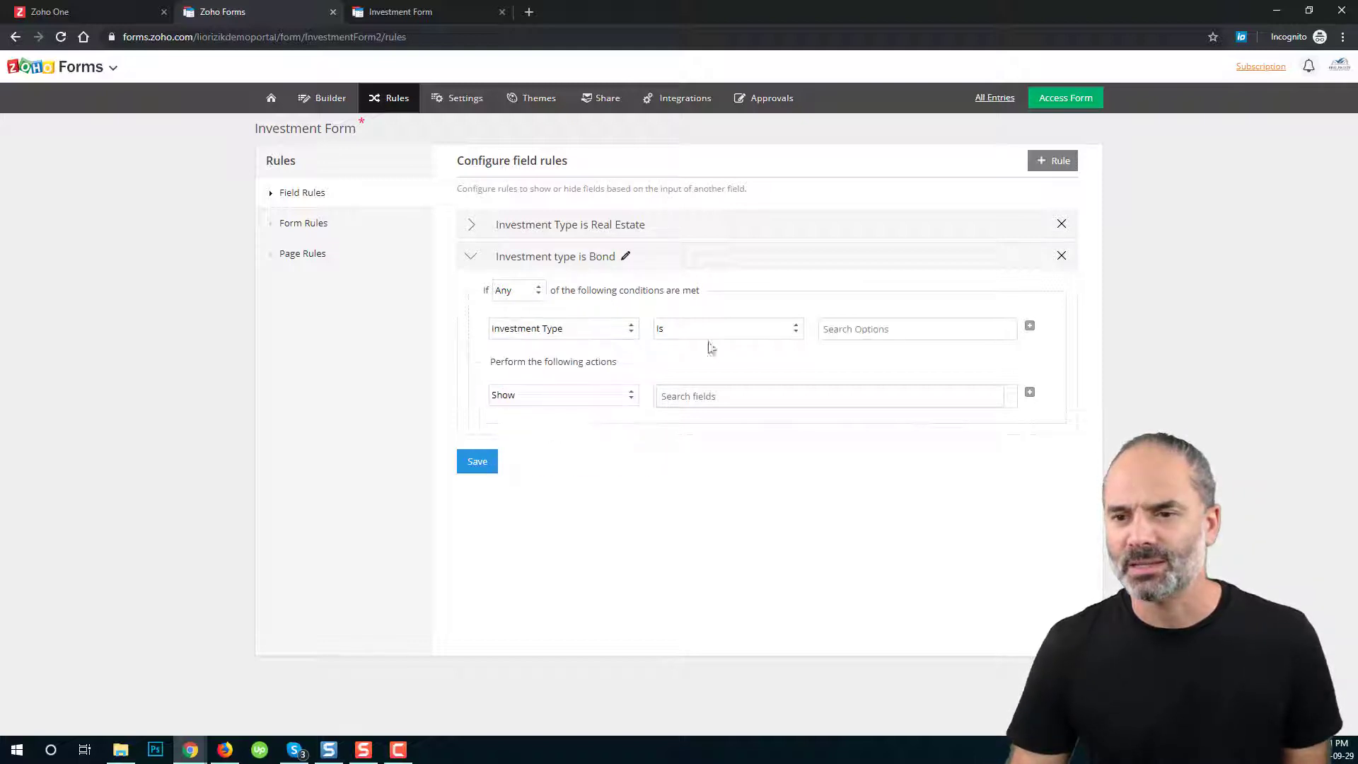
left_click(852, 327)
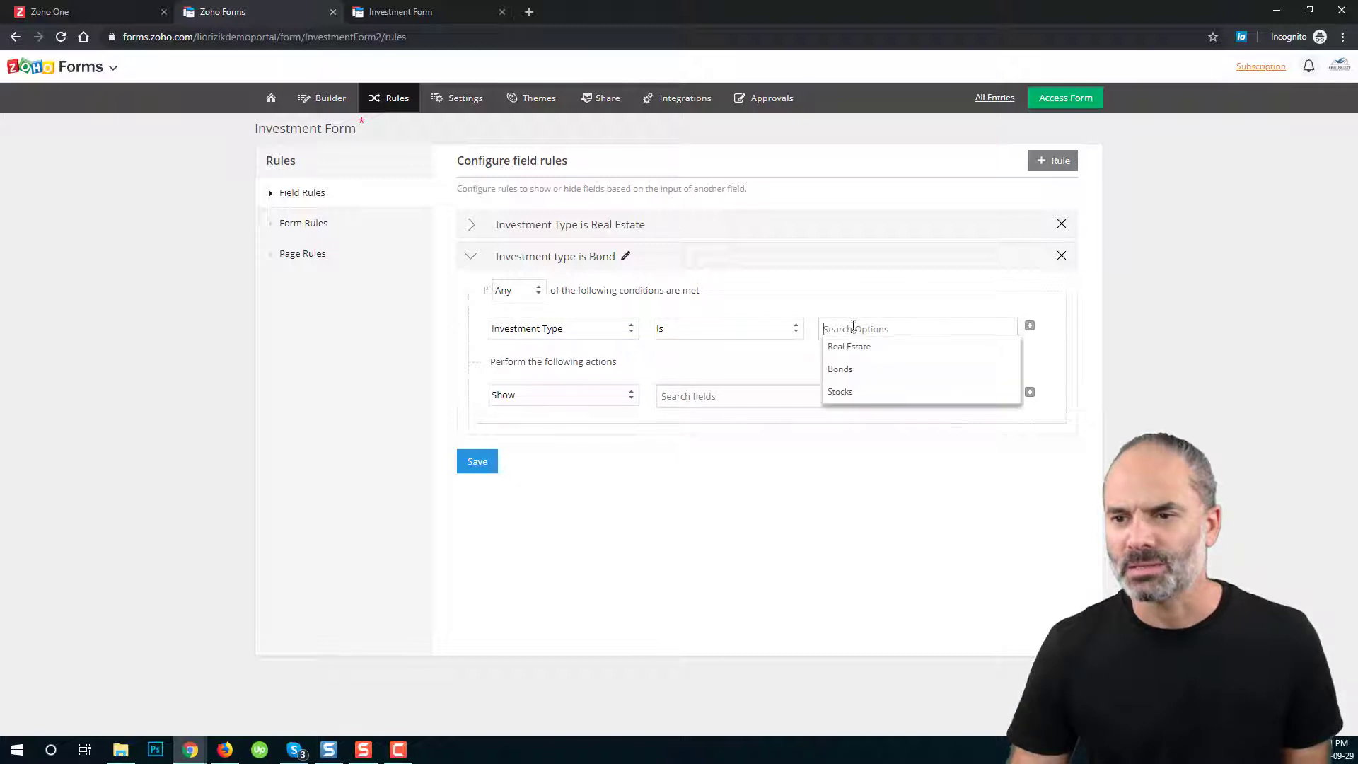
left_click(856, 369)
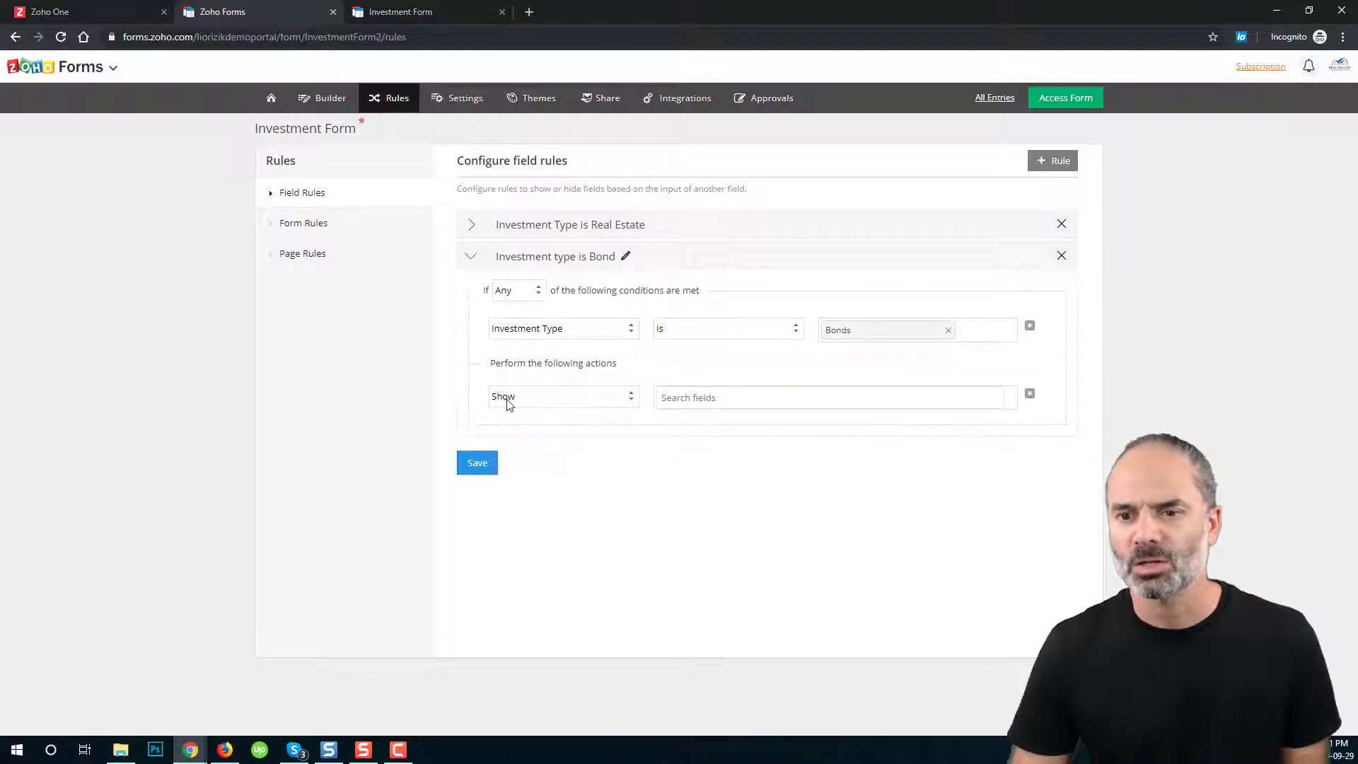
Make the Bonds rule show the "What is your bonds broker name?" field, and save the rules.
left_click(746, 399)
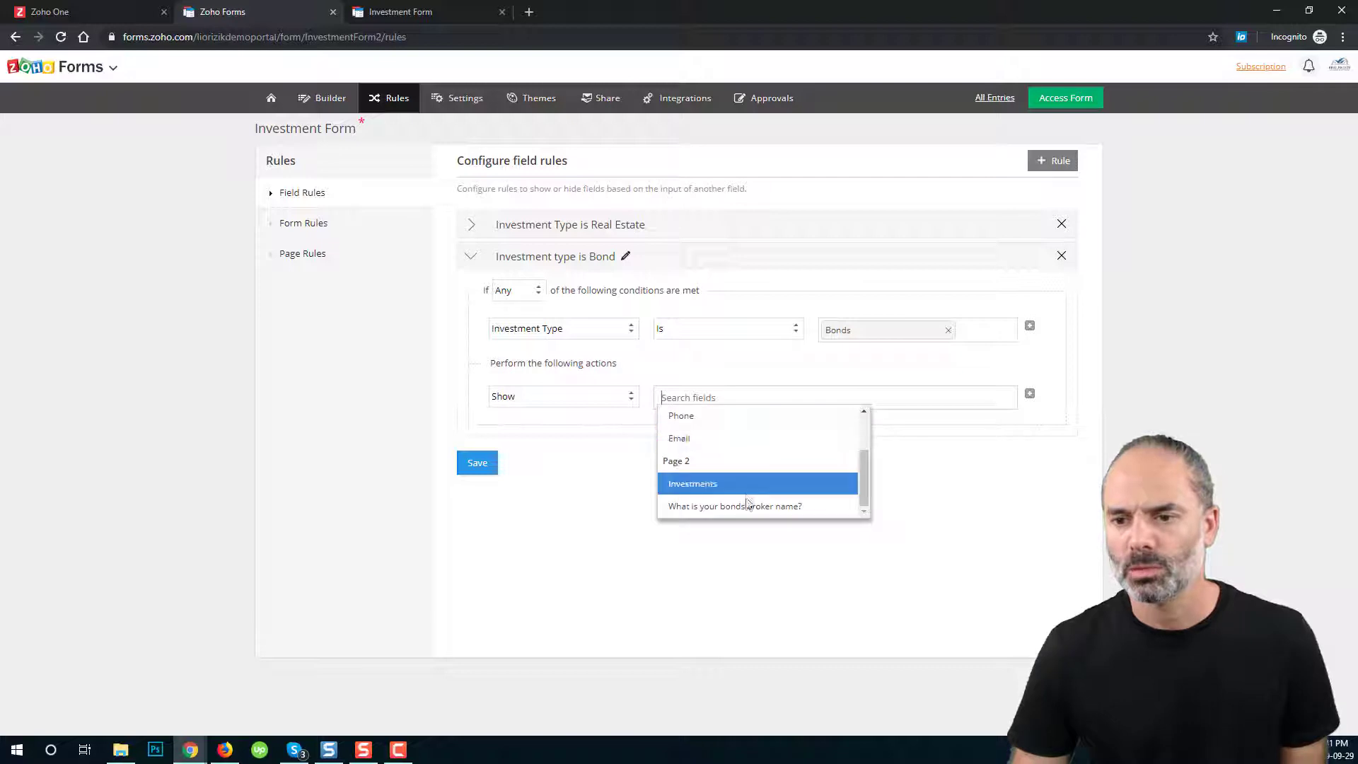
left_click(744, 506)
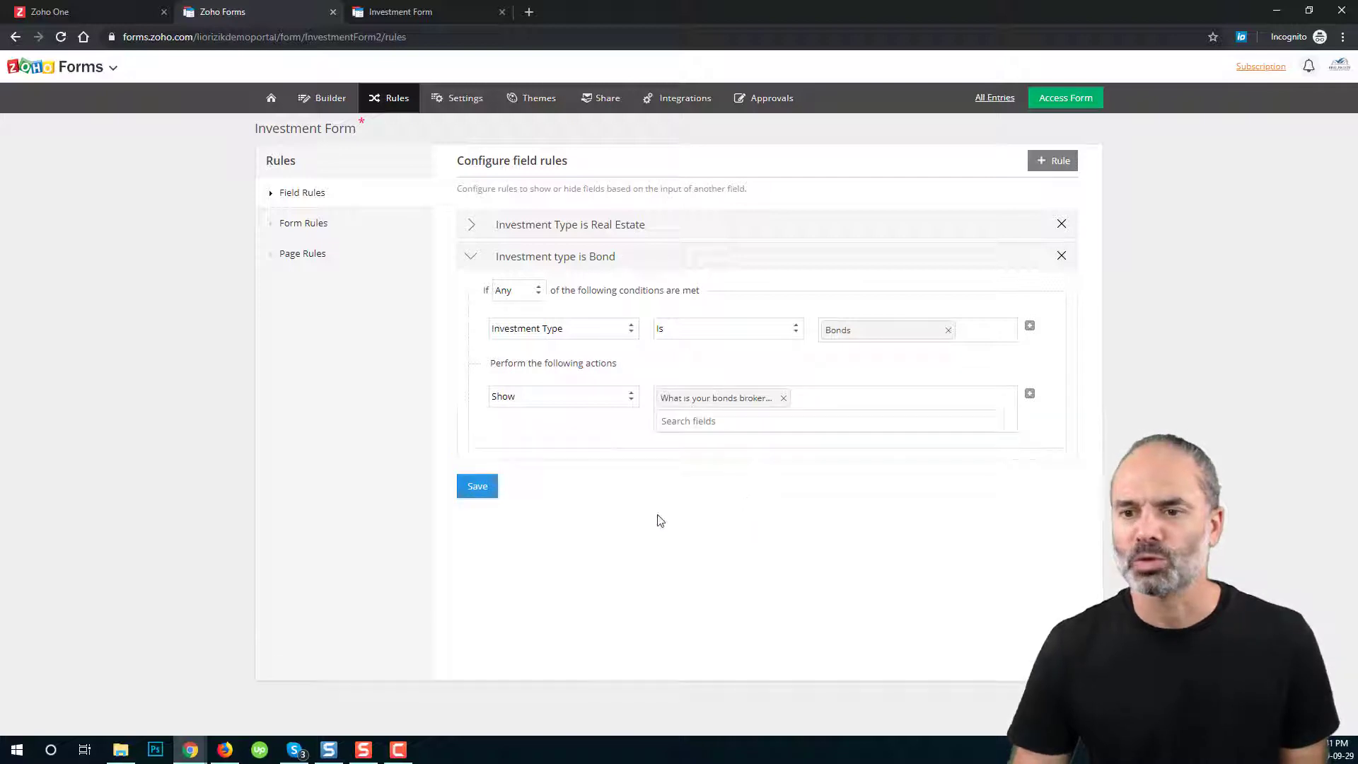
left_click(477, 487)
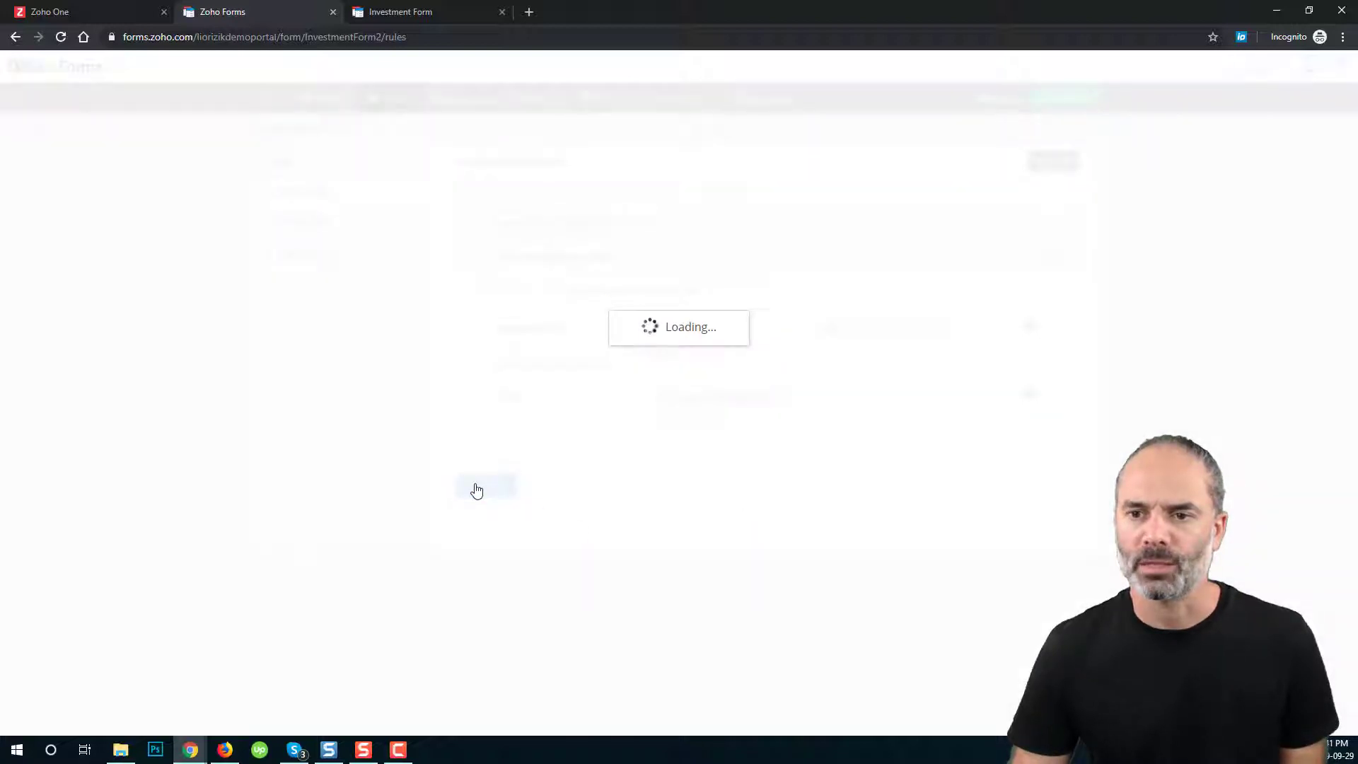
Reload the live form and test Bonds, Real Estate and Bonds again as the Investment Type on page 2.
left_click(410, 16)
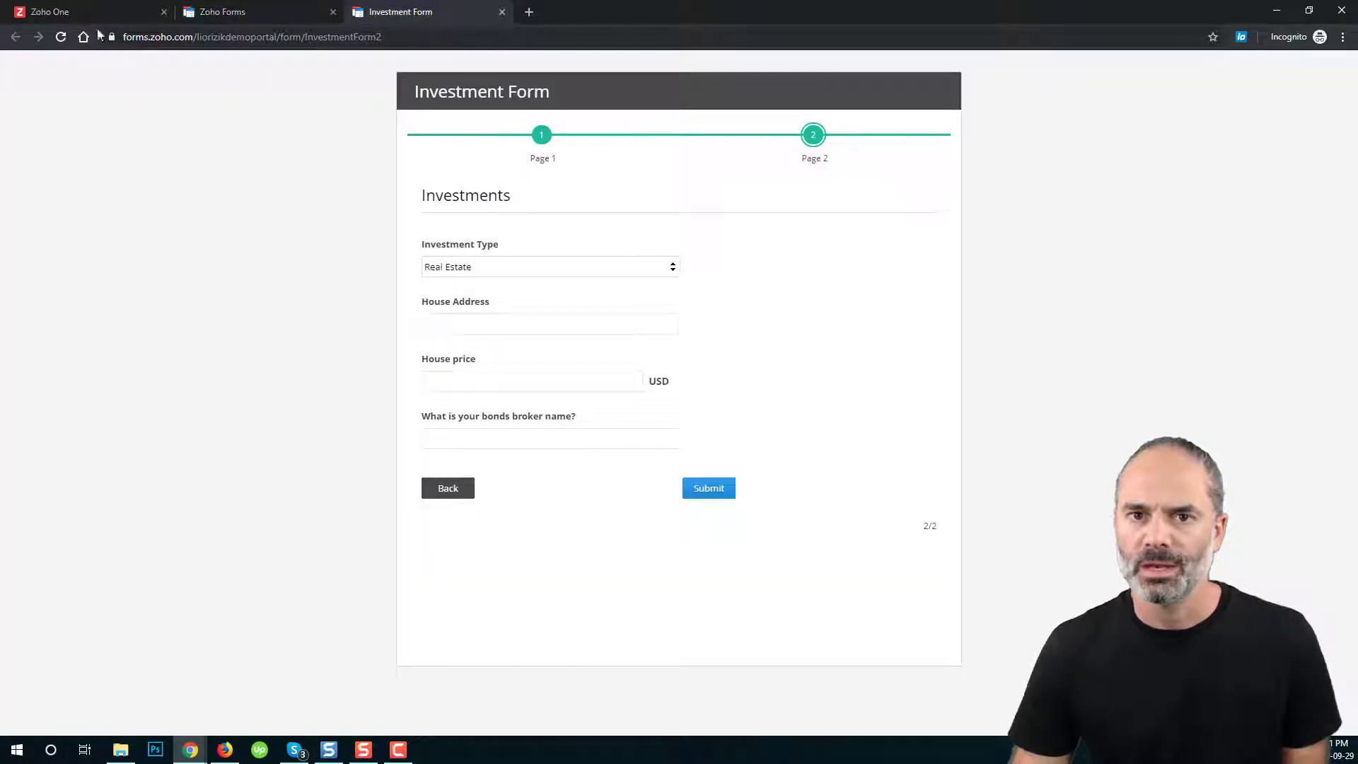
left_click(61, 37)
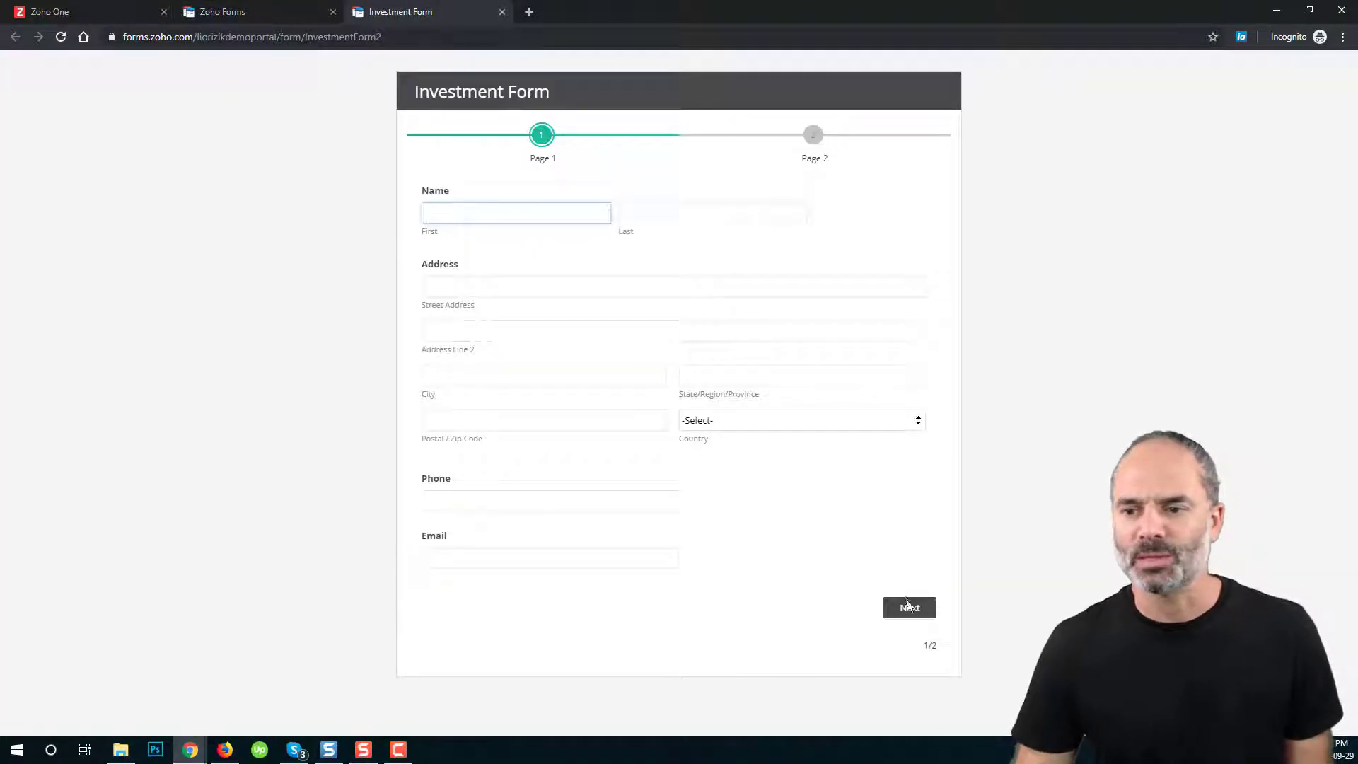
left_click(910, 608)
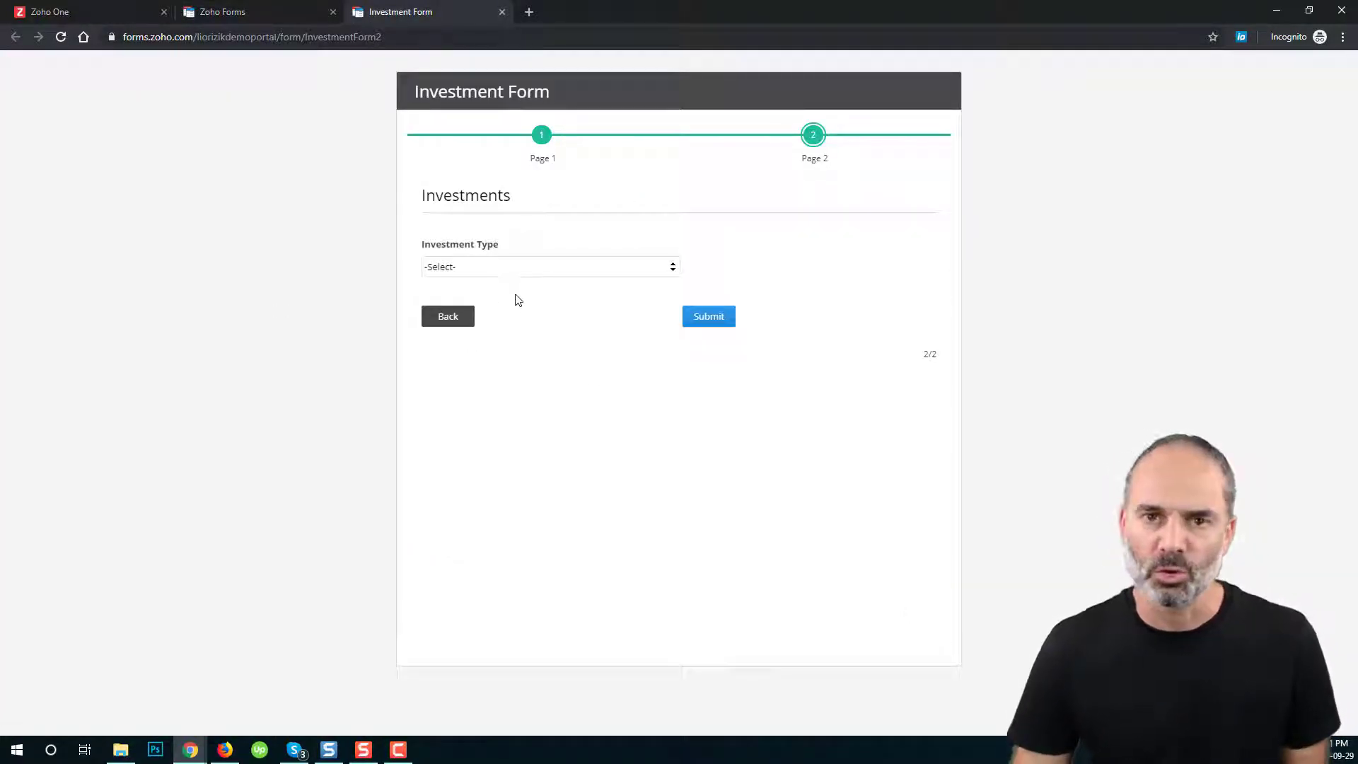
left_click(554, 267)
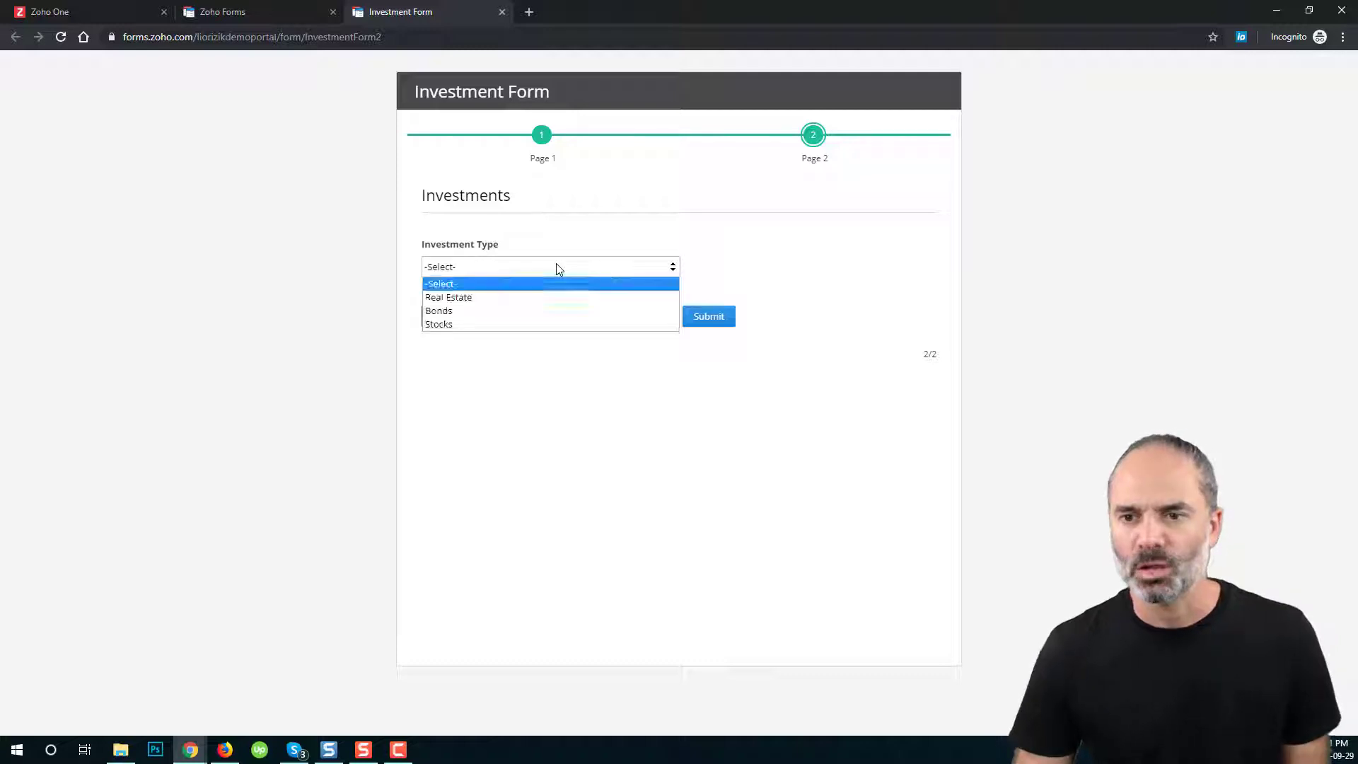
left_click(487, 311)
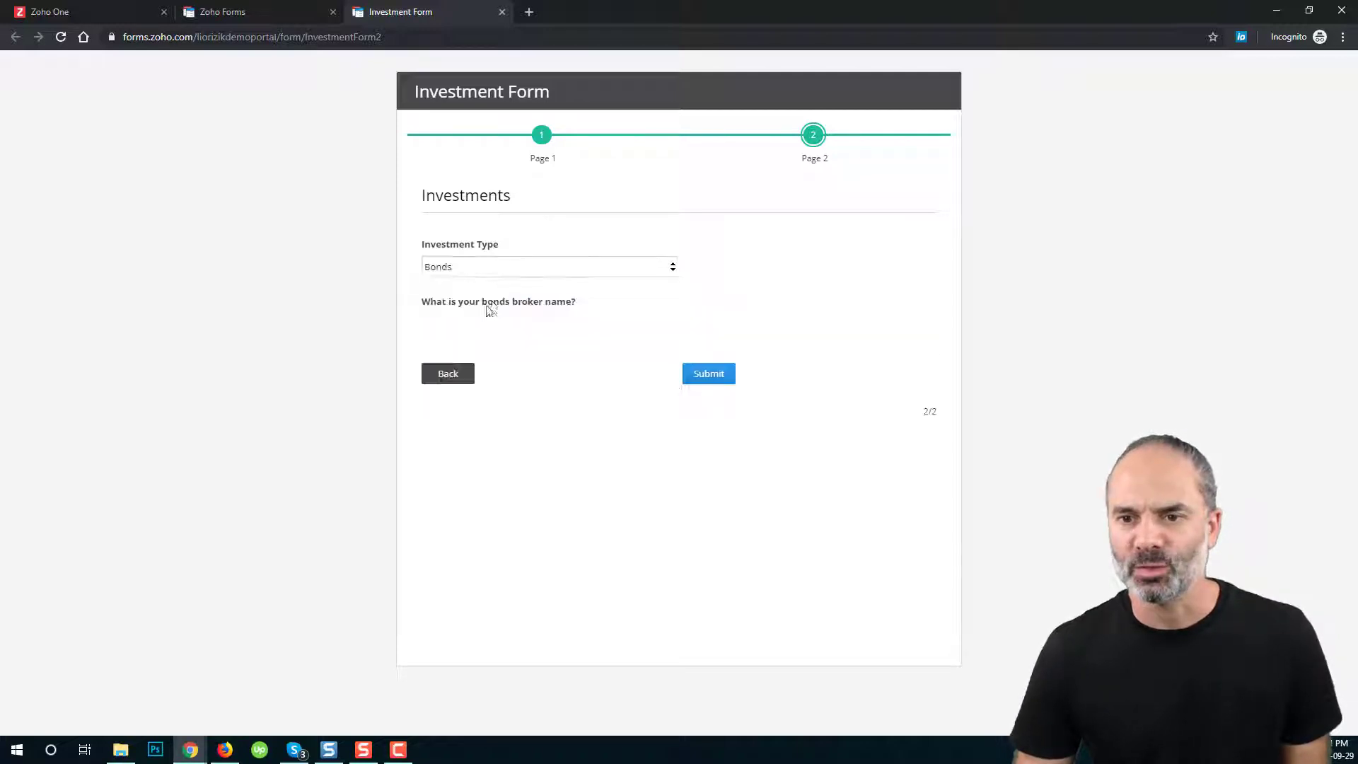
left_click(589, 270)
left_click(558, 297)
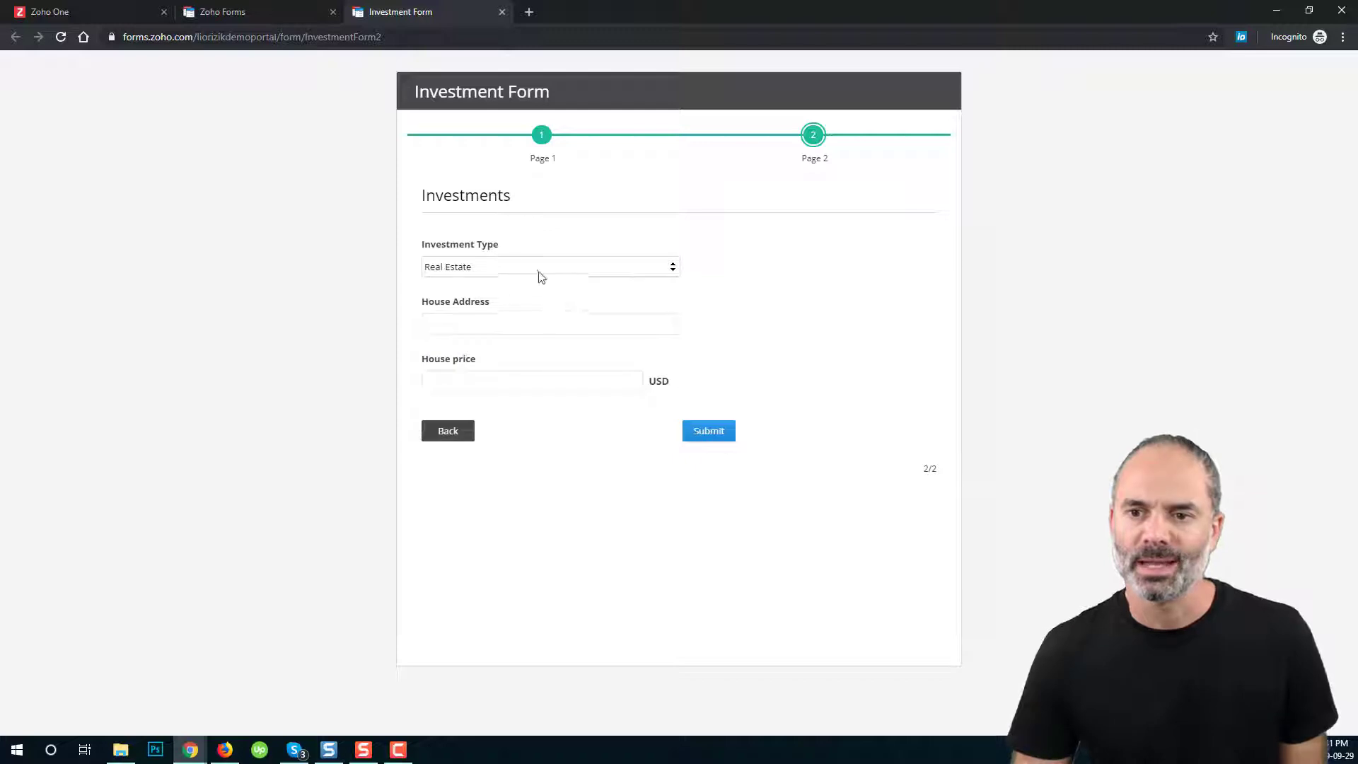
left_click(537, 271)
left_click(524, 310)
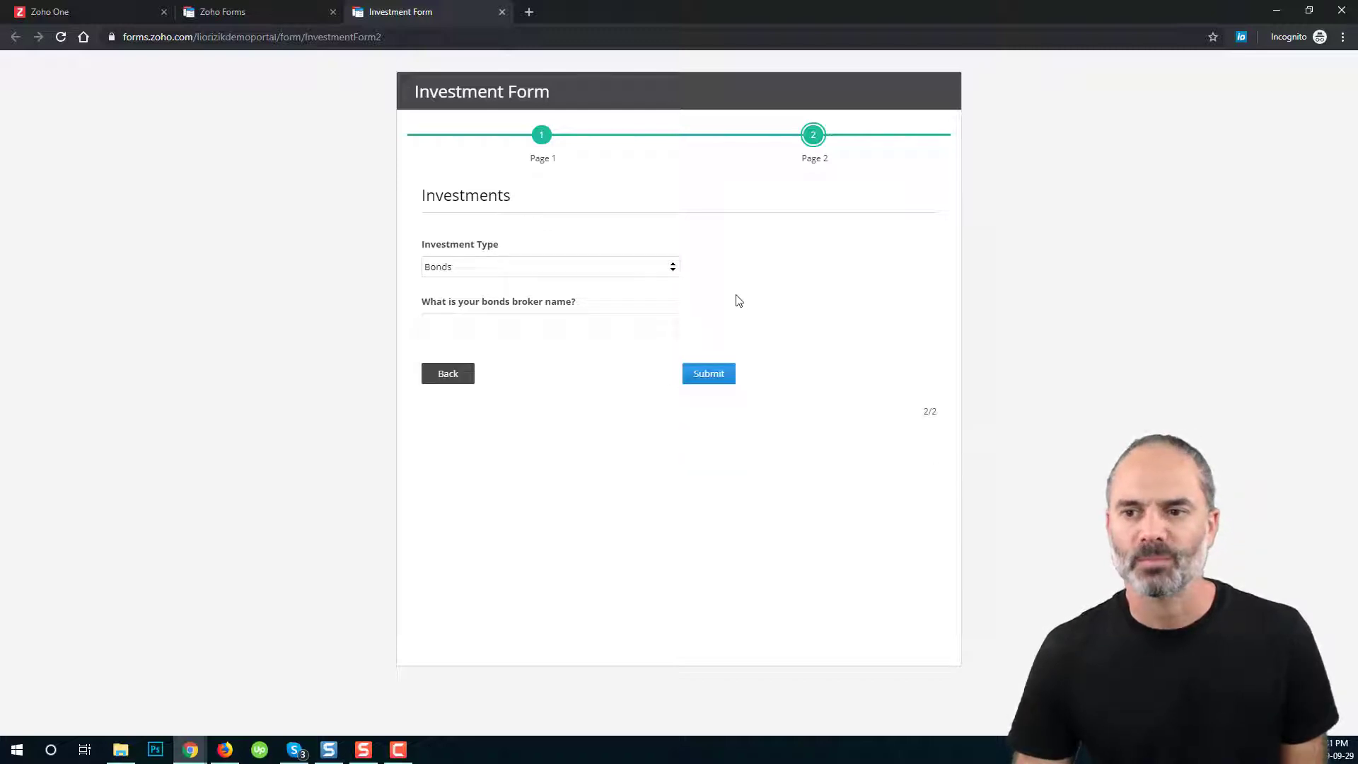